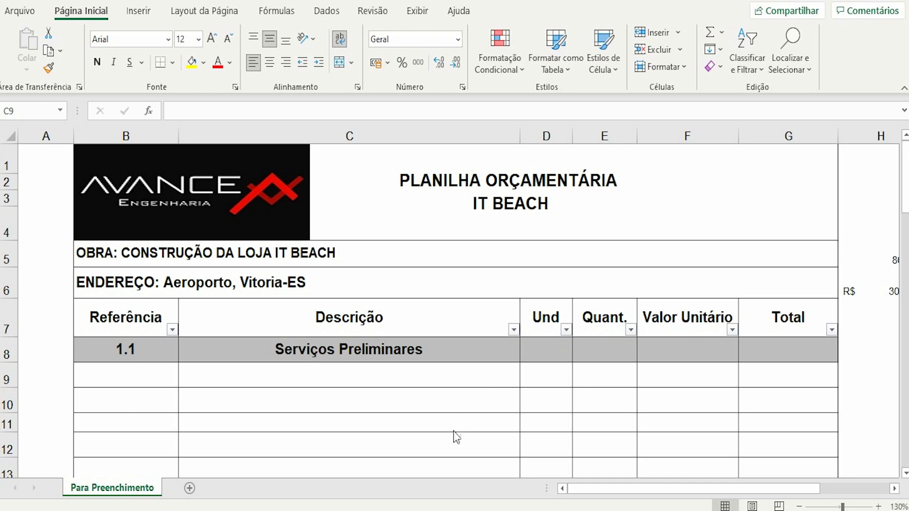
Switch to the PDF reader and look through the project drawings prancha04.pdf, prancha05.pdf and prancha01.pdf
left_click(327, 490)
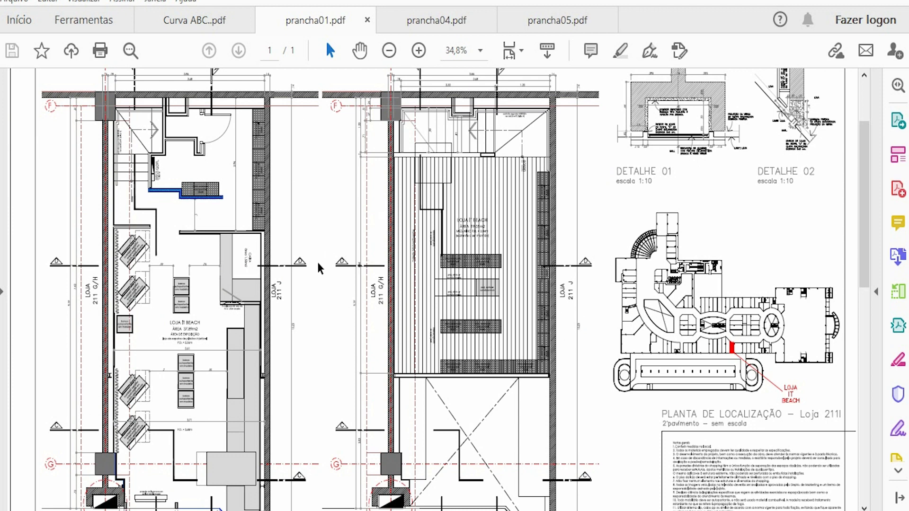
left_click(431, 28)
left_click(548, 24)
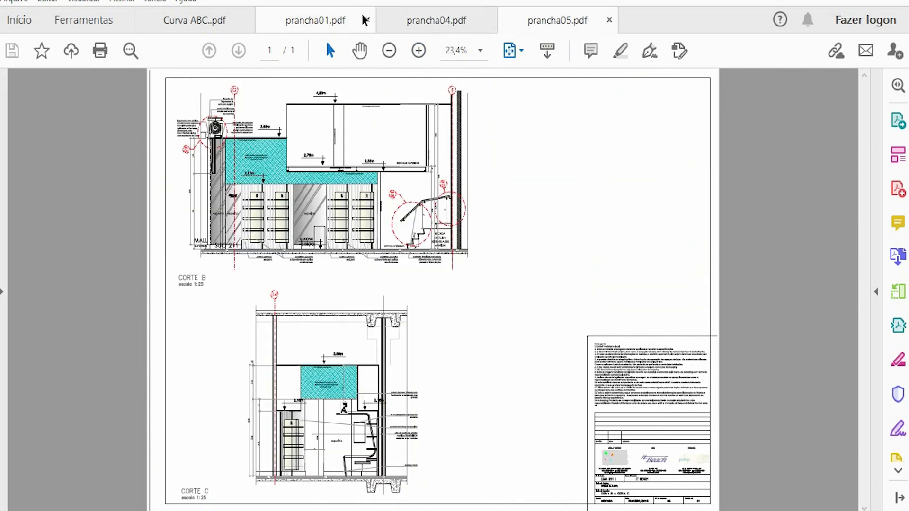
left_click(348, 21)
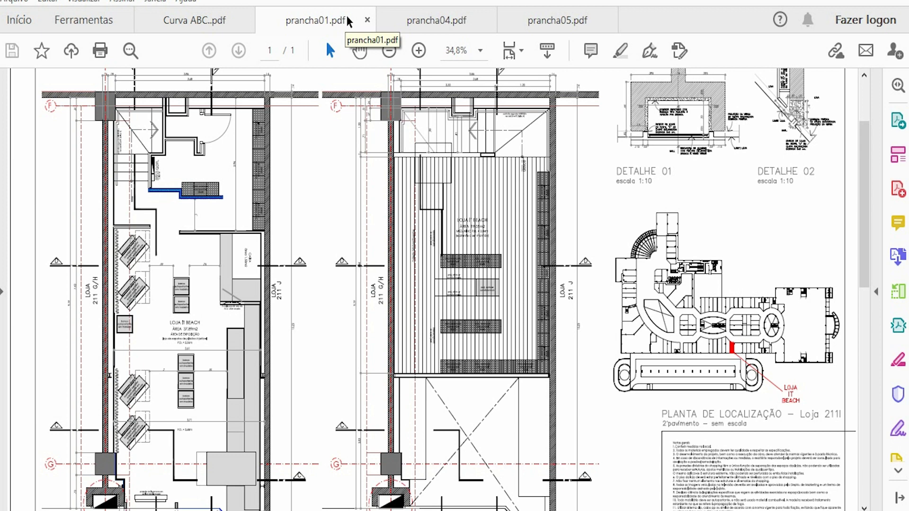
Return to the IT BEACH budget workbook in Excel and look over its header, column titles and first sections
mouse_move(479, 510)
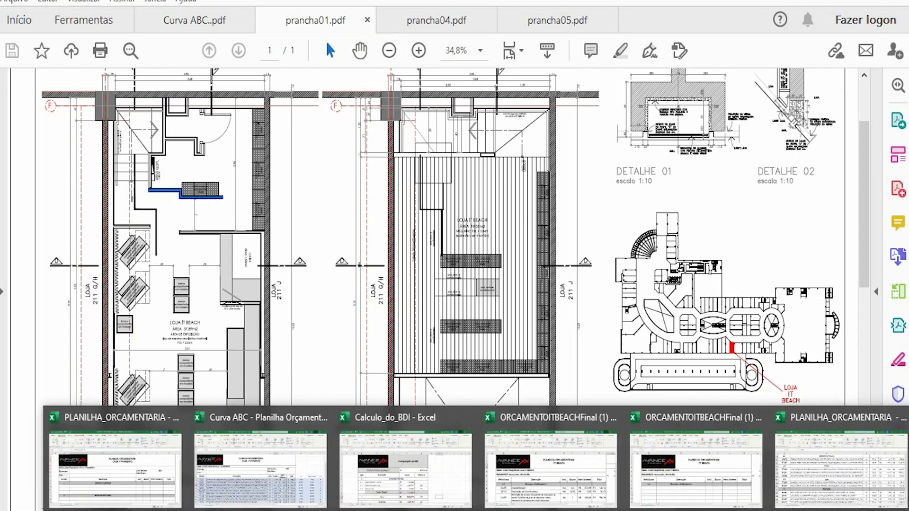
left_click(696, 469)
scroll(446, 357, "down", 1)
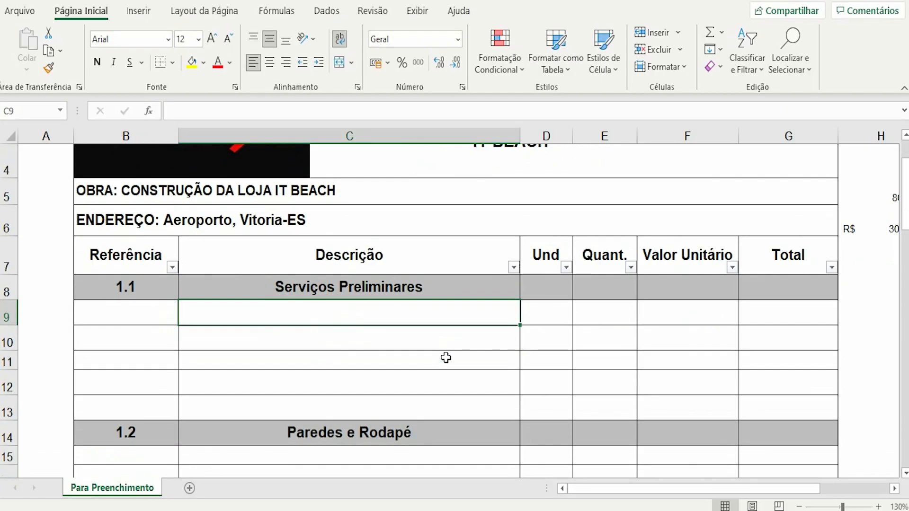
scroll(446, 357, "up", 1)
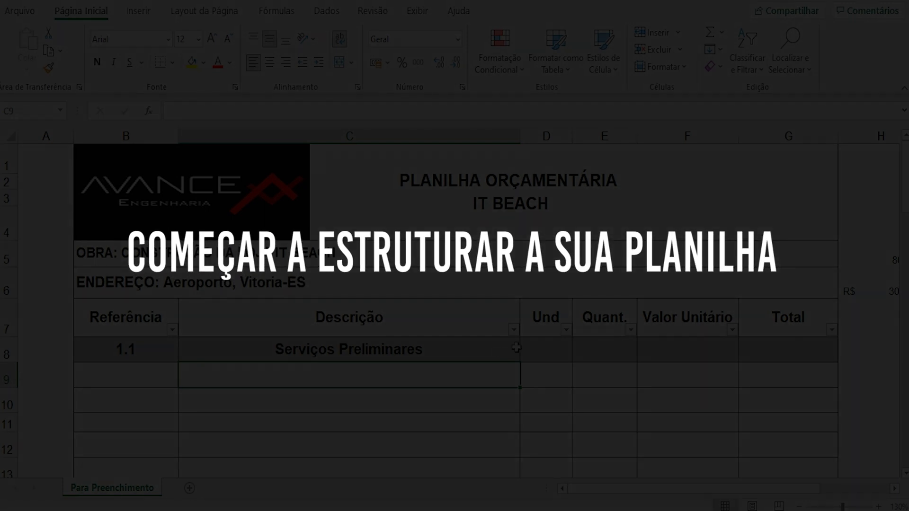
scroll(499, 356, "down", 2)
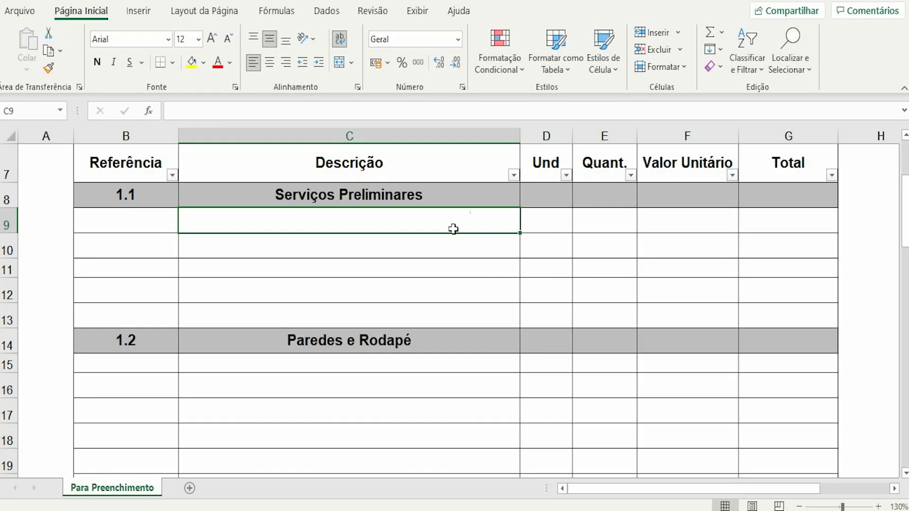
scroll(477, 326, "up", 2)
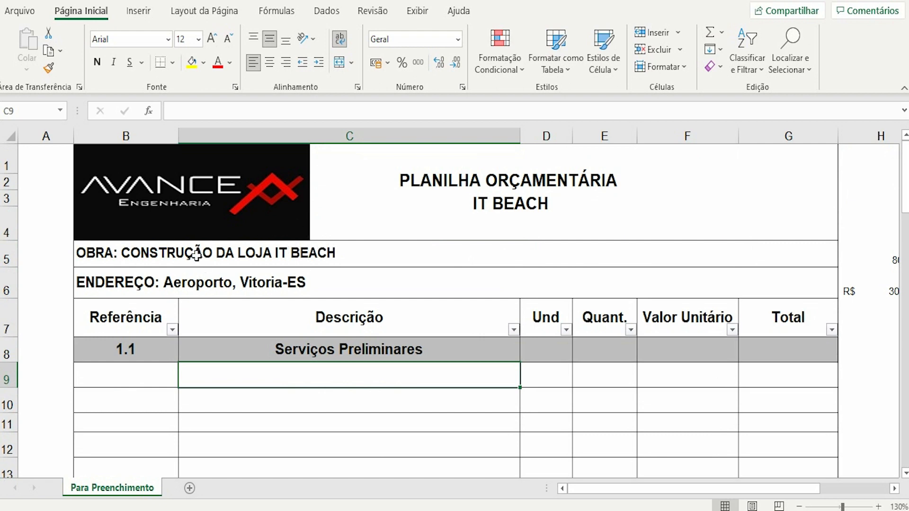
scroll(196, 255, "down", 2)
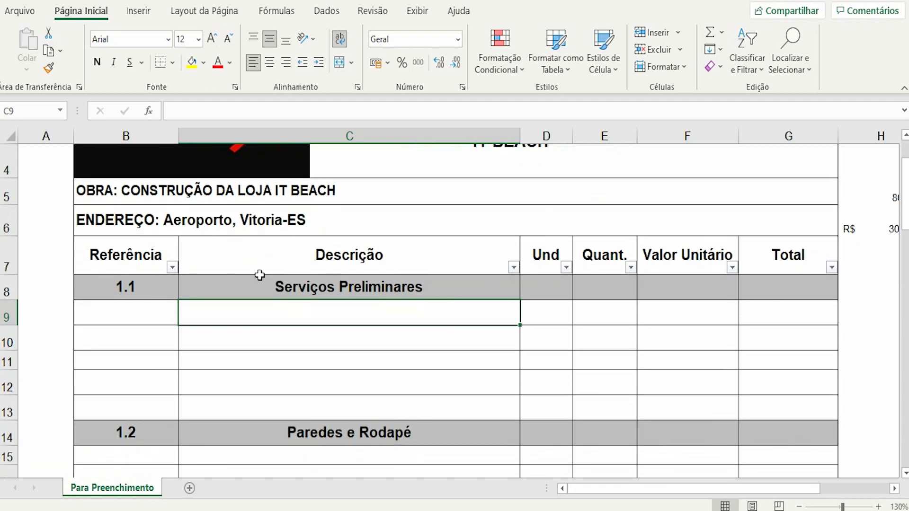
scroll(278, 276, "down", 2)
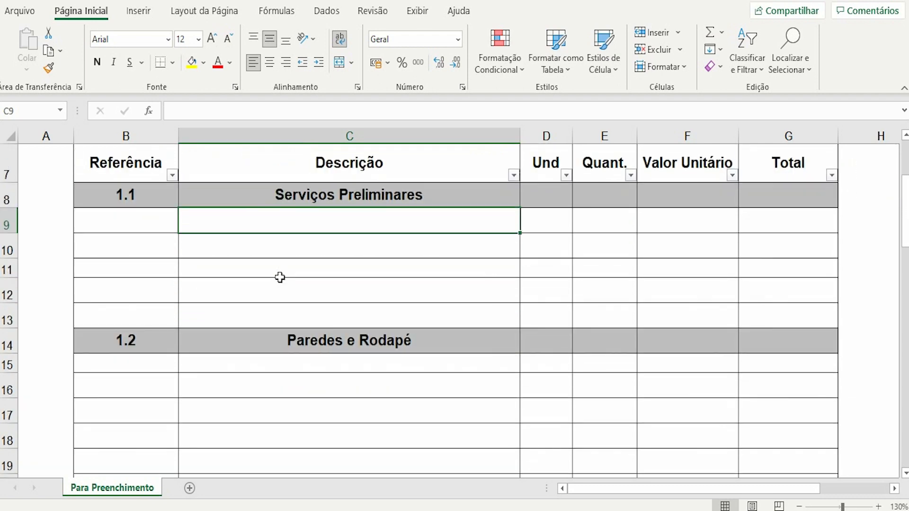
Review each section heading in the Descrição column, from Serviços Preliminares through Serviços Finais, and return to the start of the sheet
left_click(381, 194)
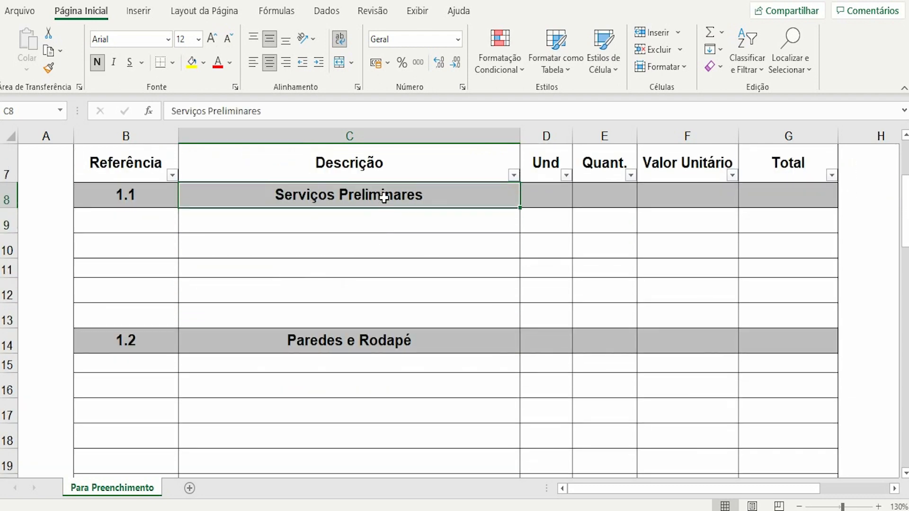
scroll(454, 239, "down", 1)
left_click(433, 253)
scroll(446, 265, "down", 1)
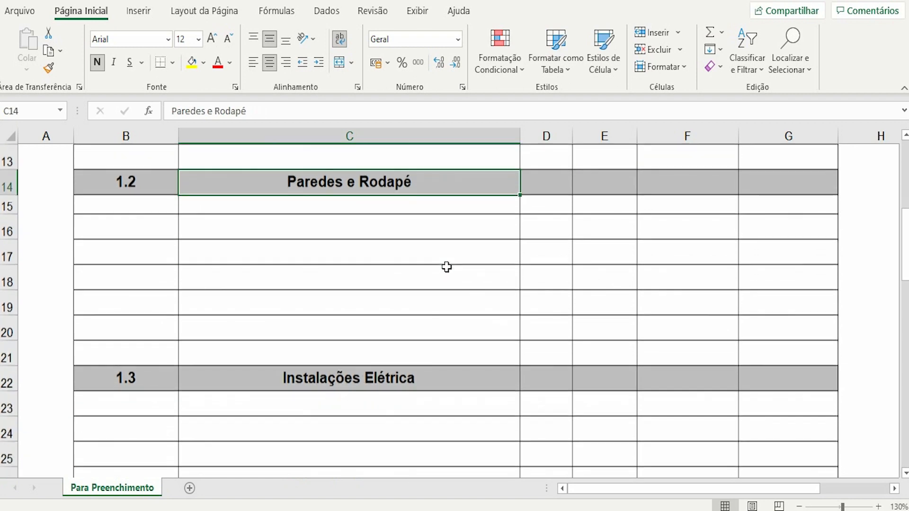
scroll(424, 347, "down", 2)
left_click(437, 236)
scroll(434, 240, "down", 4)
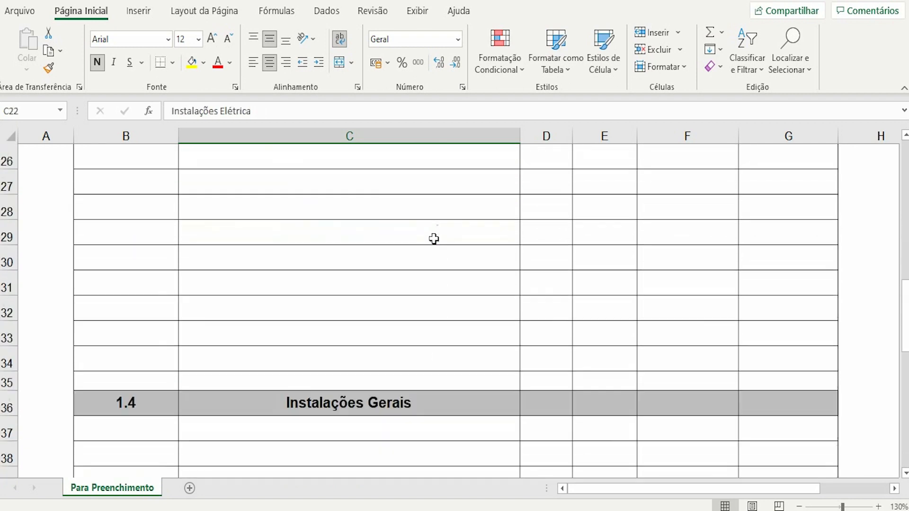
left_click(434, 276)
scroll(446, 346, "down", 1)
left_click(434, 333)
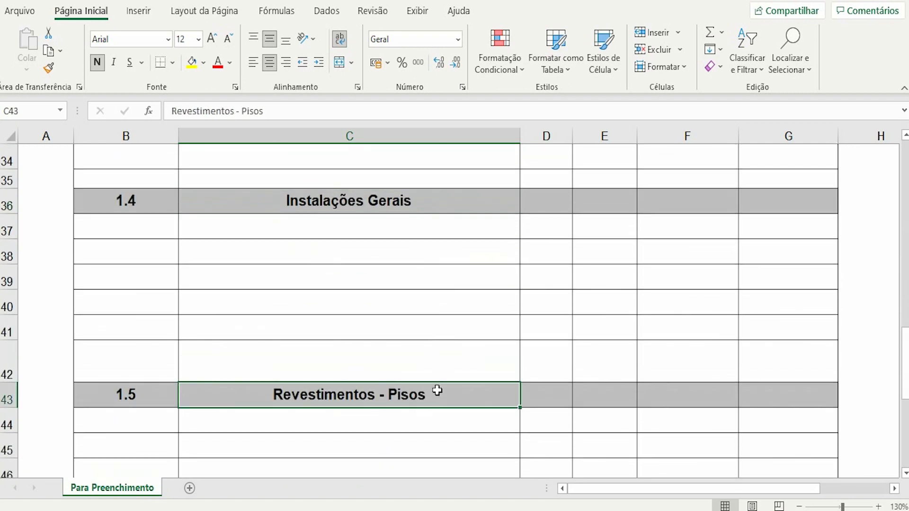
scroll(436, 389, "down", 2)
left_click(419, 410)
scroll(422, 377, "down", 2)
left_click(433, 361)
scroll(434, 361, "up", 3)
scroll(435, 361, "up", 10)
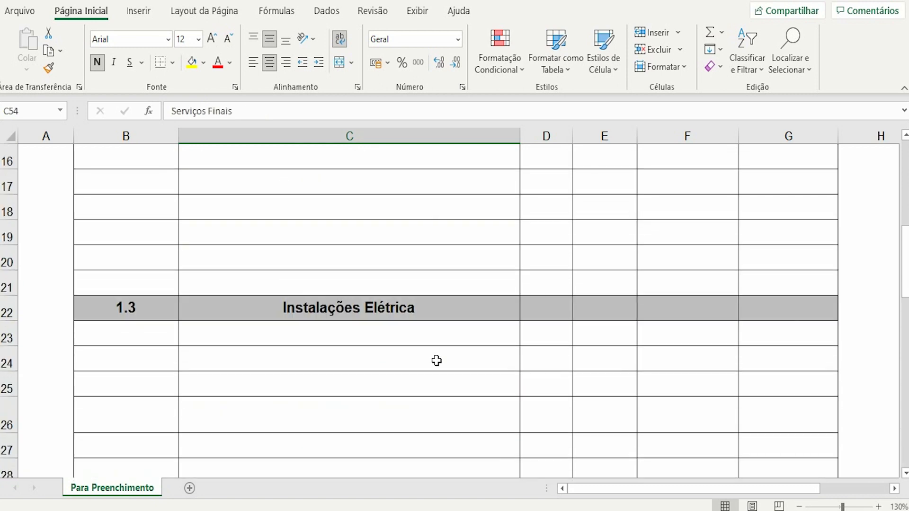
scroll(436, 361, "up", 3)
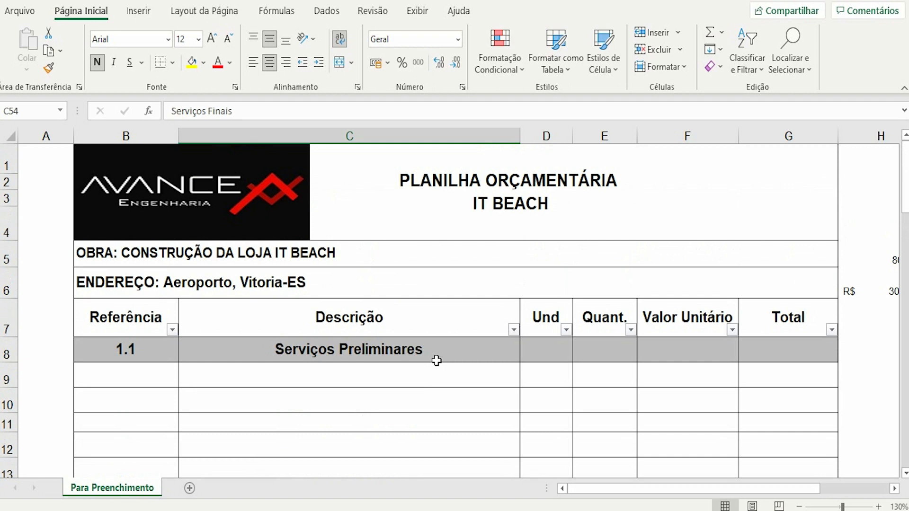
scroll(436, 360, "down", 1)
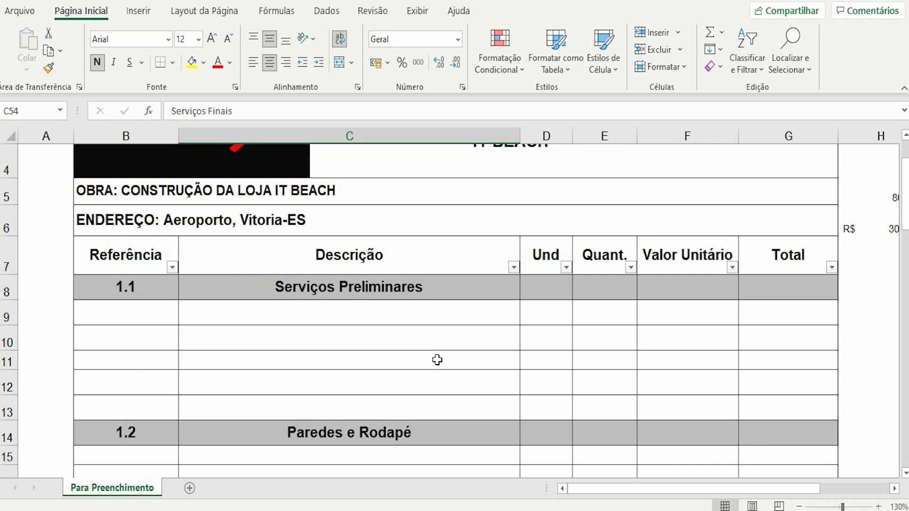
scroll(434, 286, "down", 1)
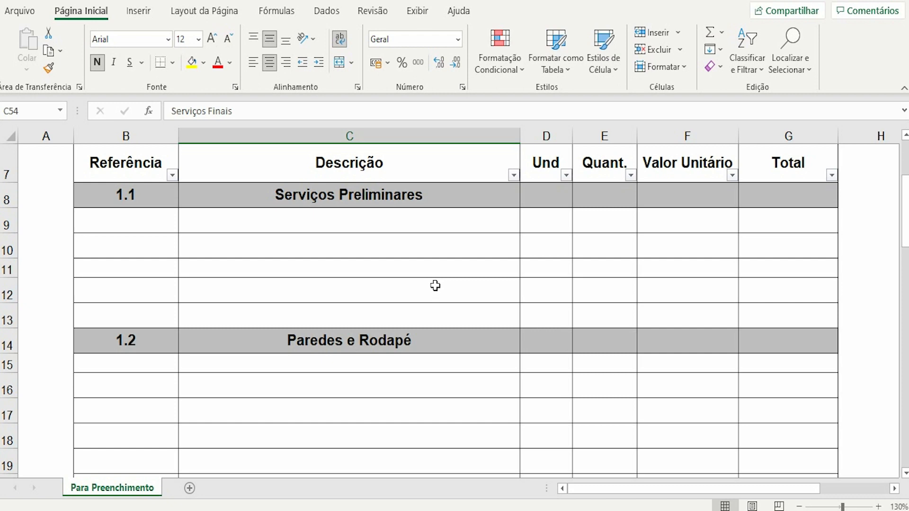
scroll(451, 309, "up", 2)
scroll(472, 299, "down", 1)
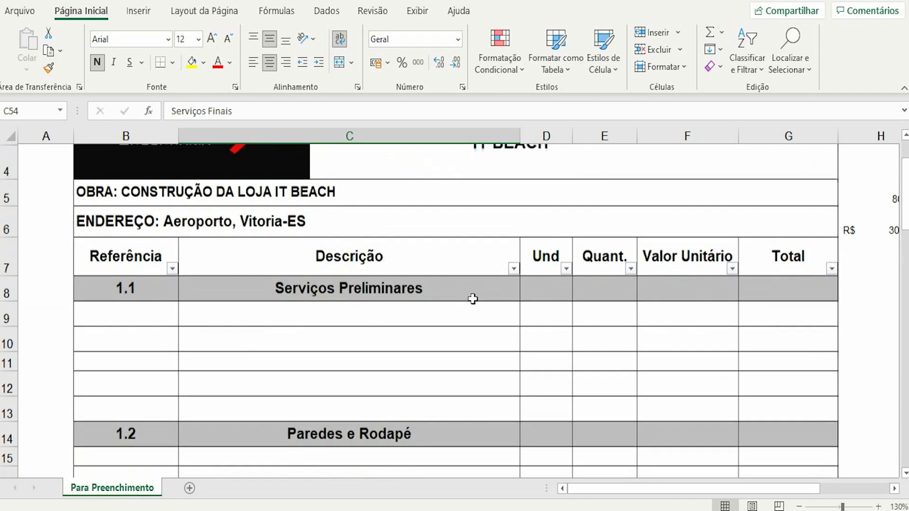
scroll(472, 299, "down", 1)
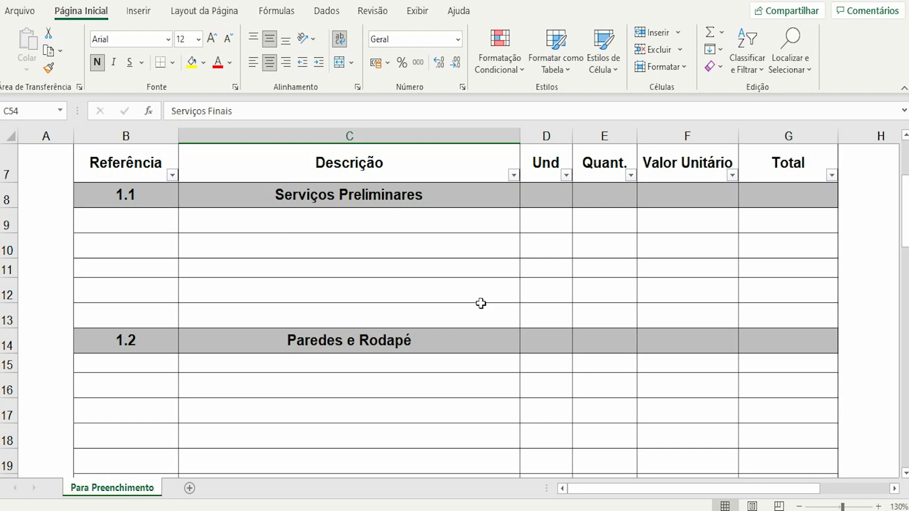
Go over the first three section headings again: Serviços Preliminares, Paredes e Rodapé and Instalações Elétrica
scroll(481, 303, "up", 1)
left_click(421, 291)
scroll(455, 284, "down", 2)
left_click(445, 253)
scroll(445, 254, "down", 1)
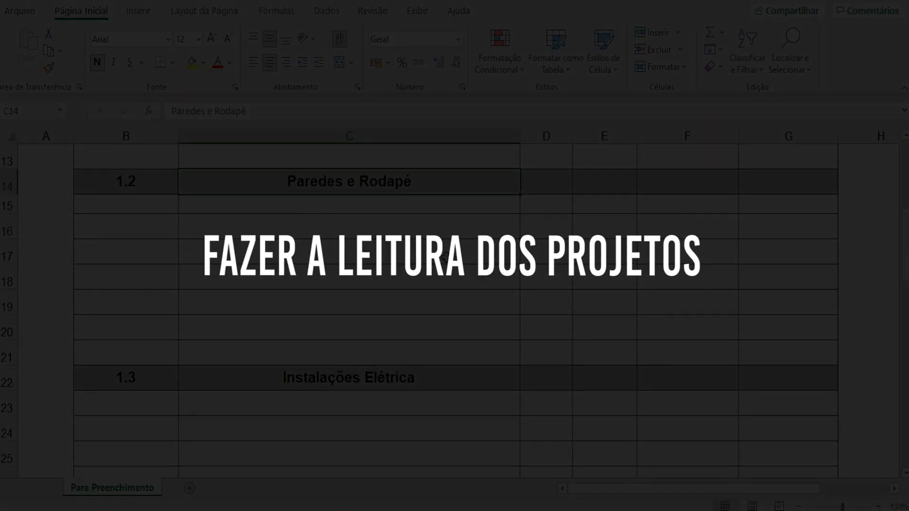
left_click(403, 377)
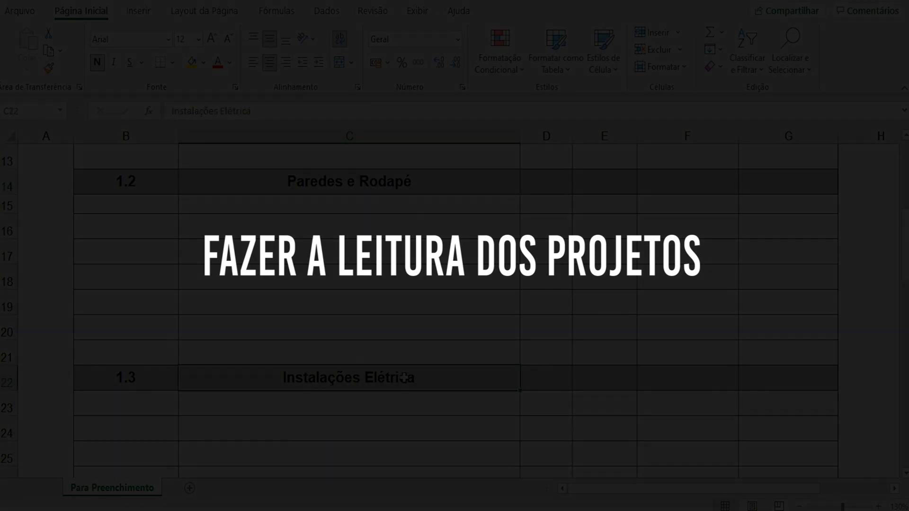
scroll(404, 377, "down", 3)
scroll(402, 376, "up", 7)
scroll(404, 377, "down", 1)
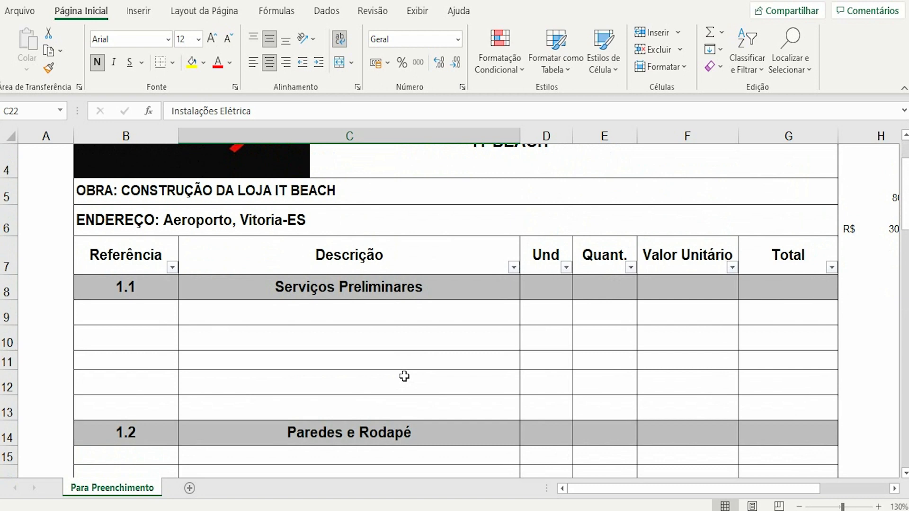
Look at the blank description rows 9 to 12 under Serviços Preliminares
left_click(378, 315)
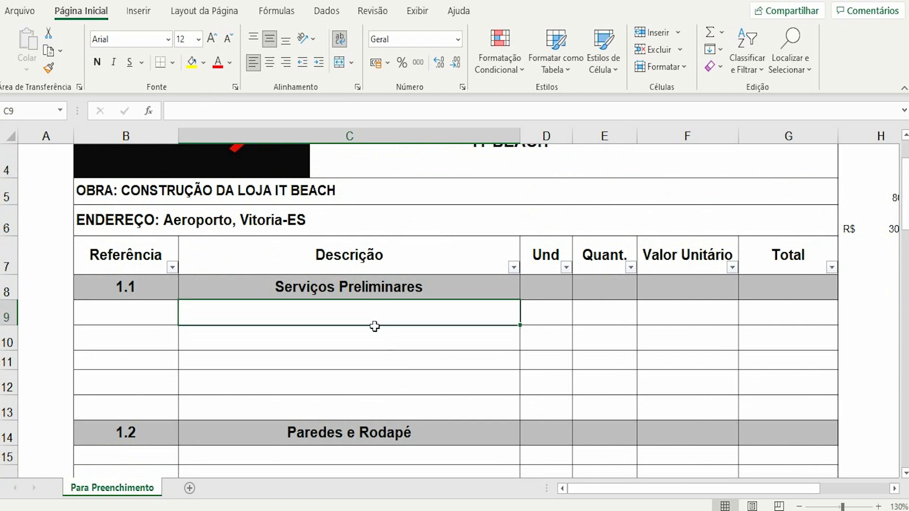
left_click(362, 340)
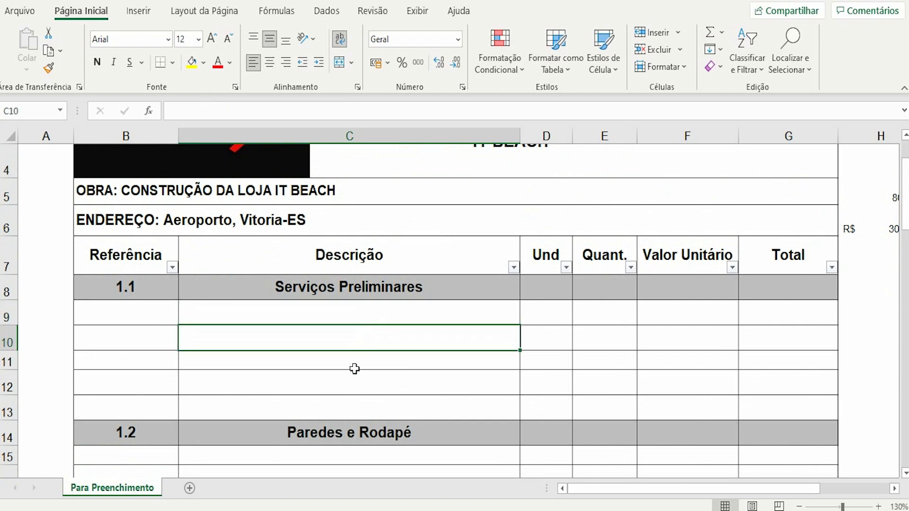
left_click(356, 362)
left_click(350, 375)
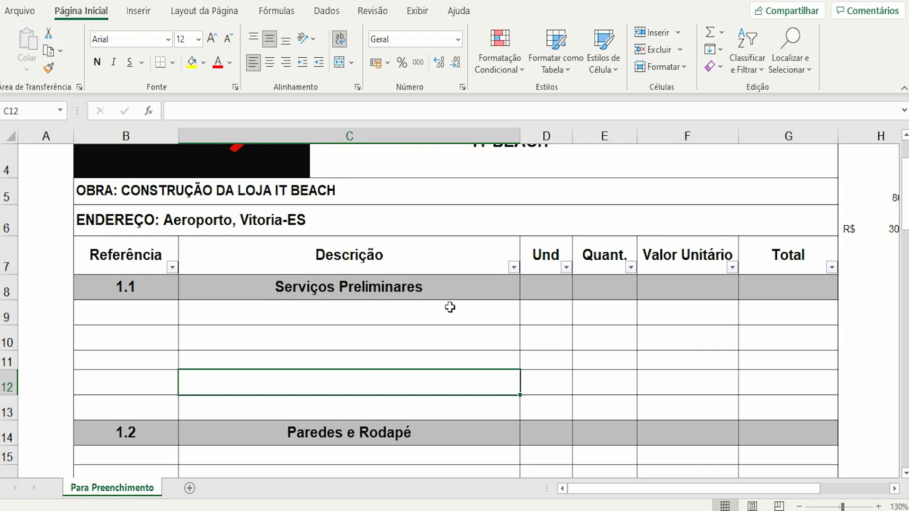
scroll(448, 306, "down", 2)
scroll(449, 307, "up", 1)
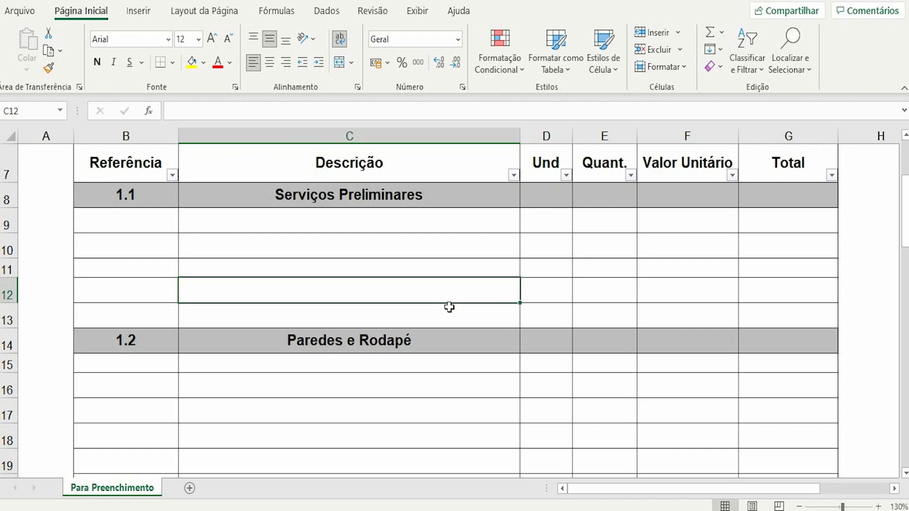
Examine the Paredes e Rodapé and Instalações Elétrica sections and the blank description rows beneath their headings
scroll(448, 306, "down", 3)
left_click(428, 263)
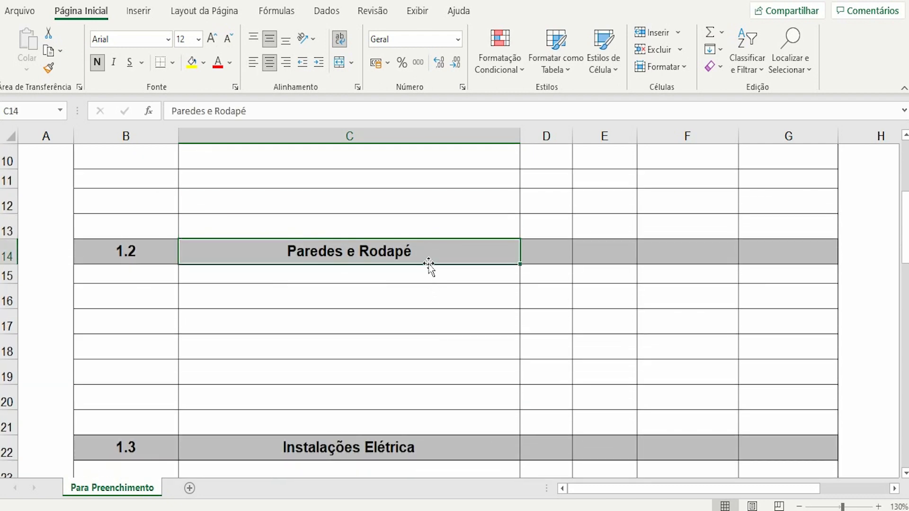
left_click(407, 273)
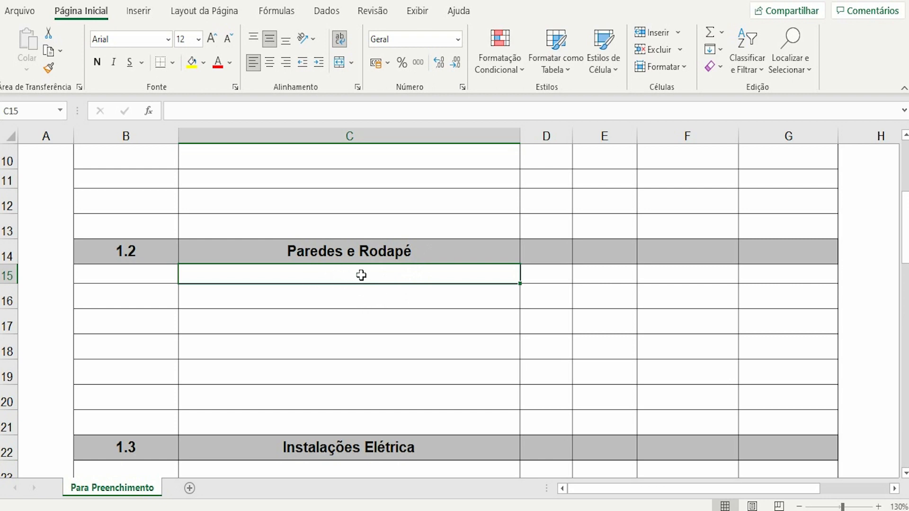
scroll(355, 274, "down", 2)
left_click(332, 310)
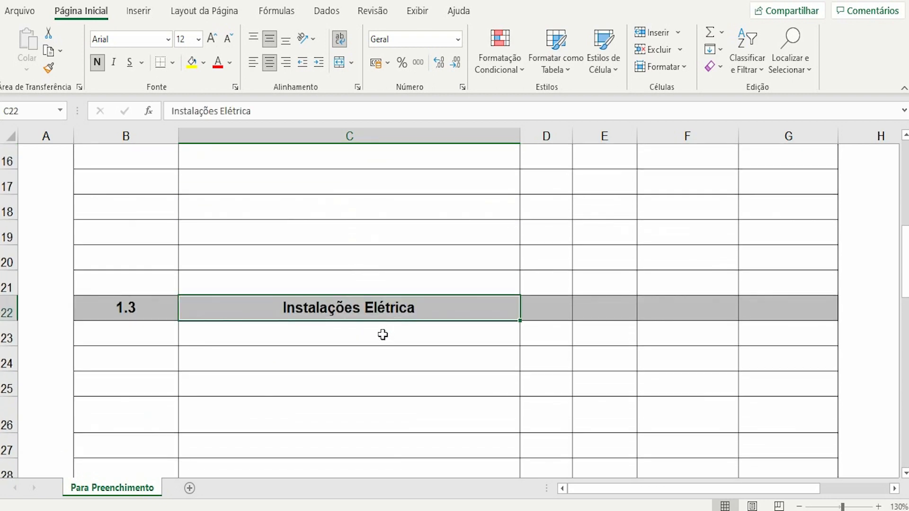
left_click(382, 335)
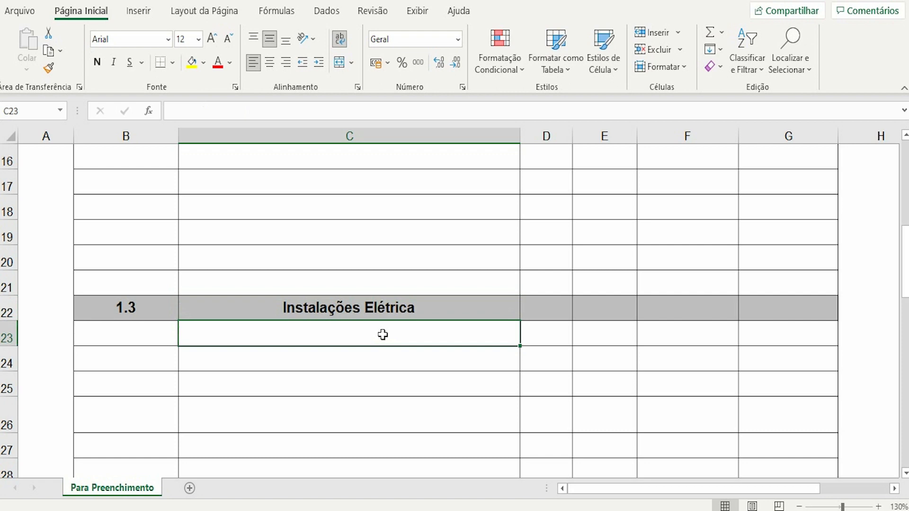
left_click(398, 367)
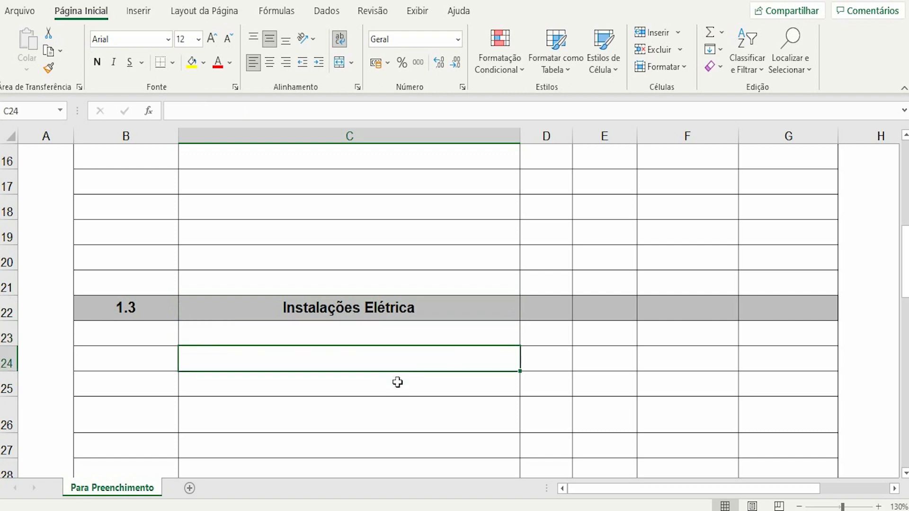
left_click(398, 378)
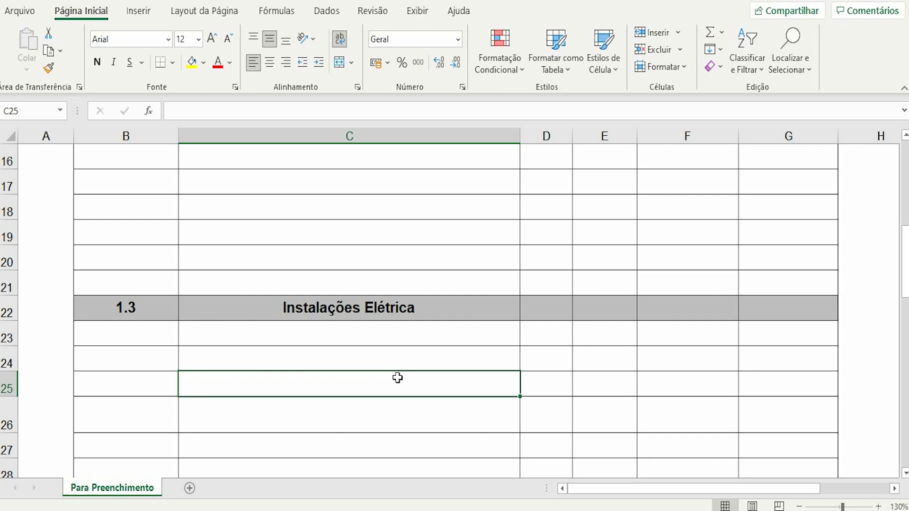
scroll(398, 377, "up", 1)
scroll(399, 377, "down", 1)
scroll(443, 306, "up", 5)
scroll(443, 319, "down", 2)
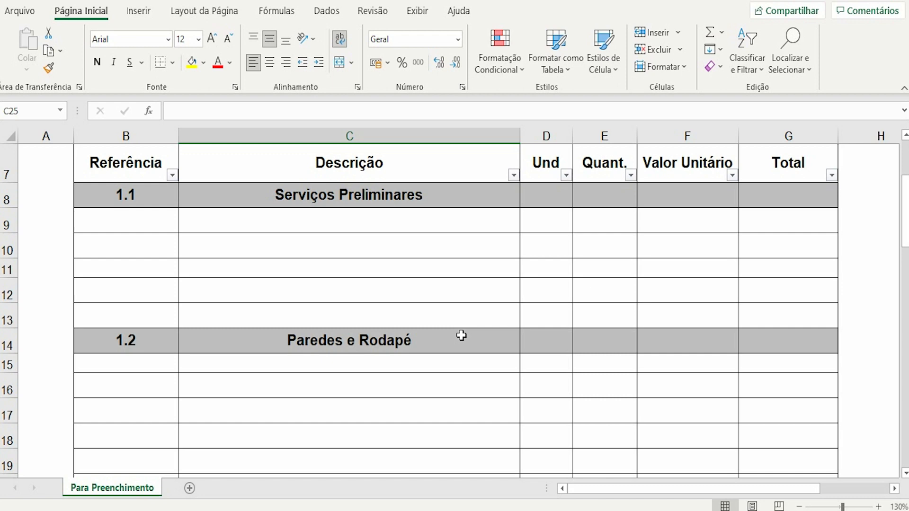
scroll(462, 335, "up", 2)
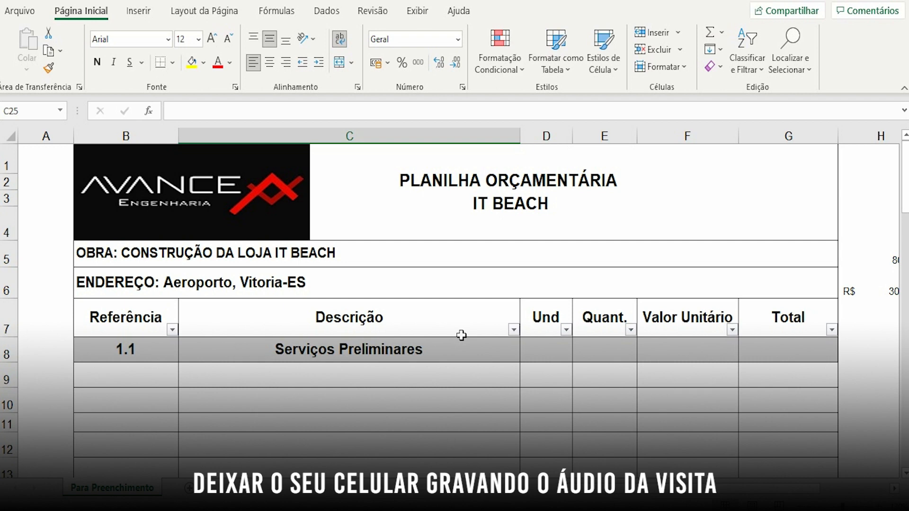
Switch to the filled-in ORCAMENTOITBEACHFinal budget workbook
scroll(462, 335, "down", 2)
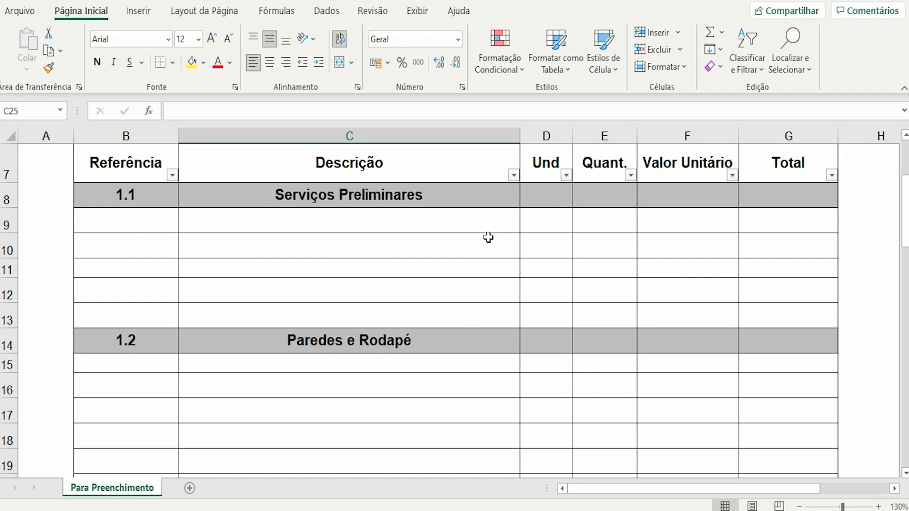
left_click(585, 510)
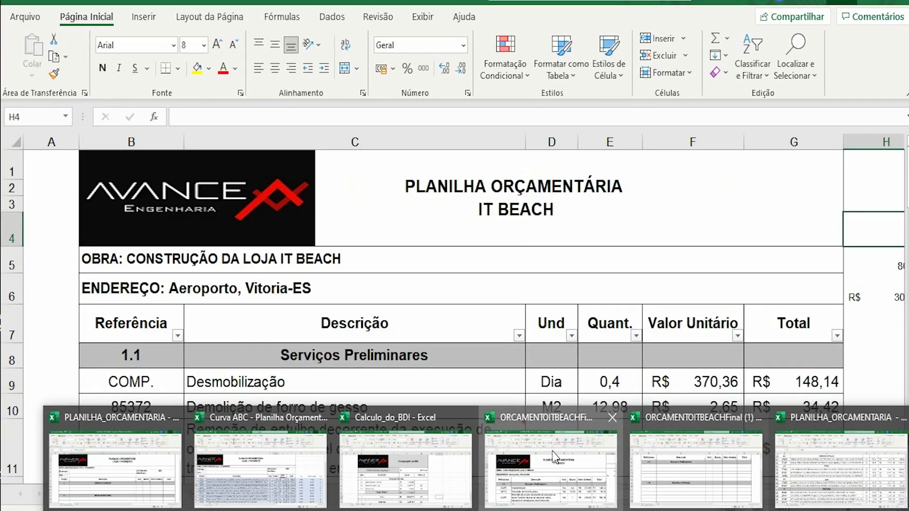
left_click(555, 458)
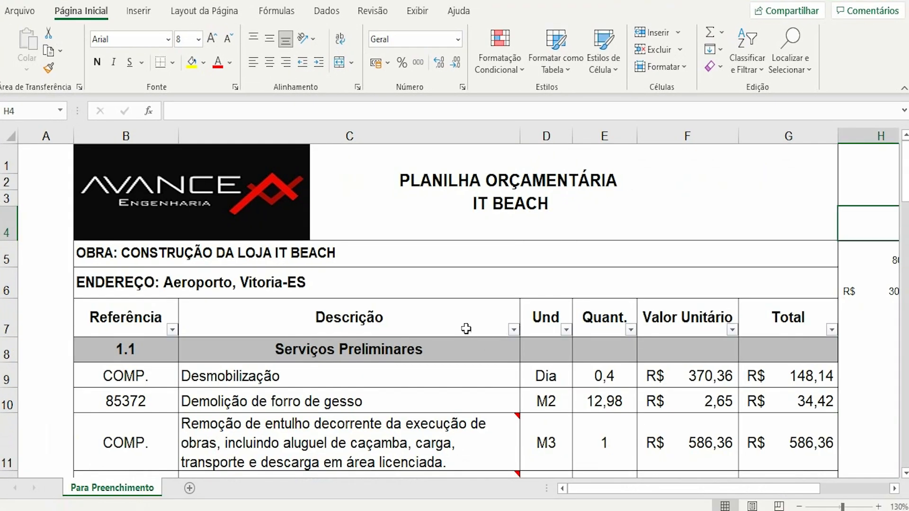
Review the Descrição header and the Serviços Preliminares items, including Desmobilização and Demolição de forro de gesso
scroll(467, 328, "down", 1)
left_click(415, 270)
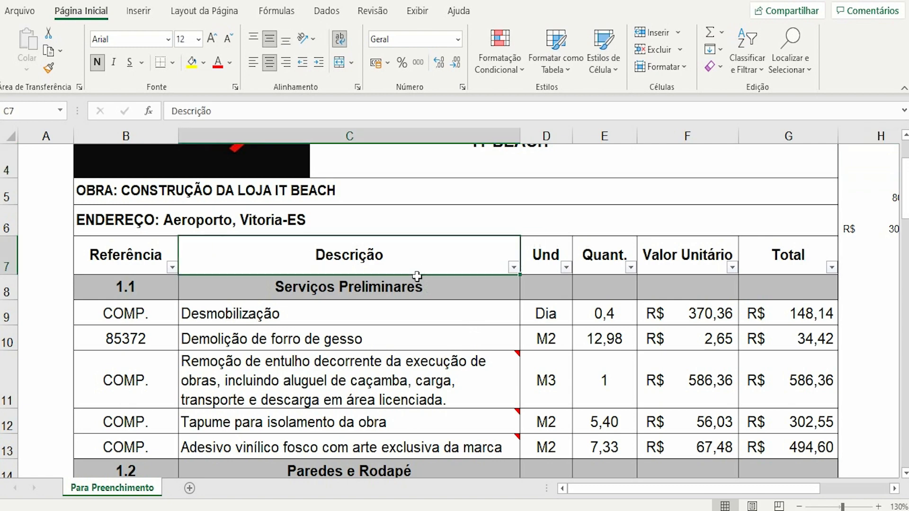
left_click(415, 287)
scroll(416, 284, "down", 1)
left_click(364, 231)
left_click(367, 245)
scroll(365, 251, "down", 1)
Go over the filled-in Paredes e Rodapé and Instalações Elétrica sections
left_click(378, 288)
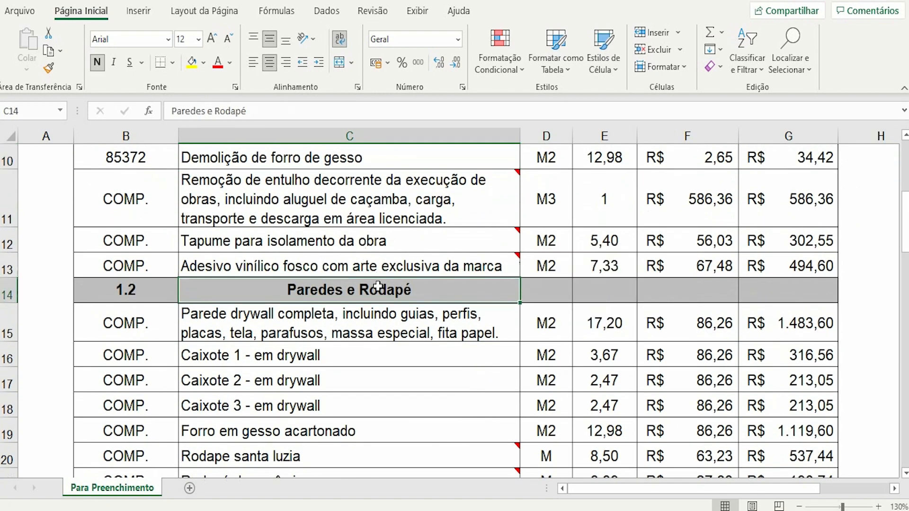
scroll(377, 291, "down", 3)
left_click(377, 239)
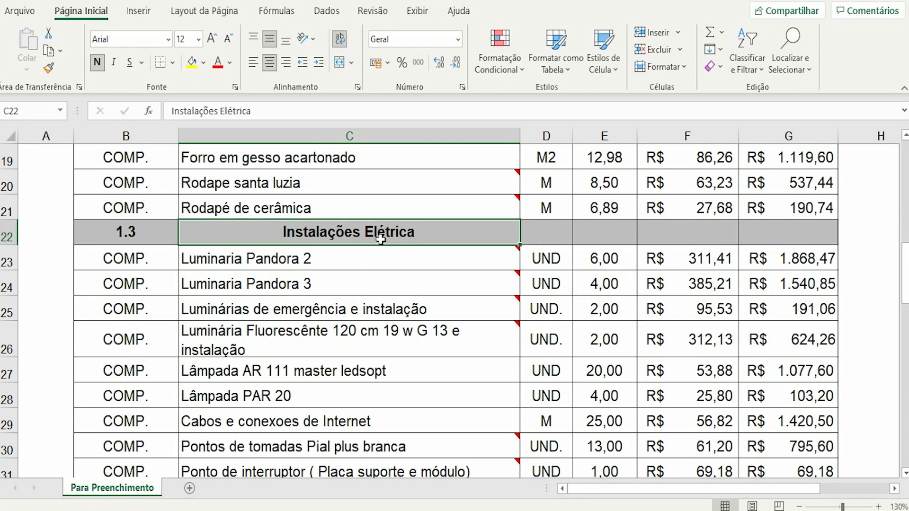
scroll(293, 259, "down", 5)
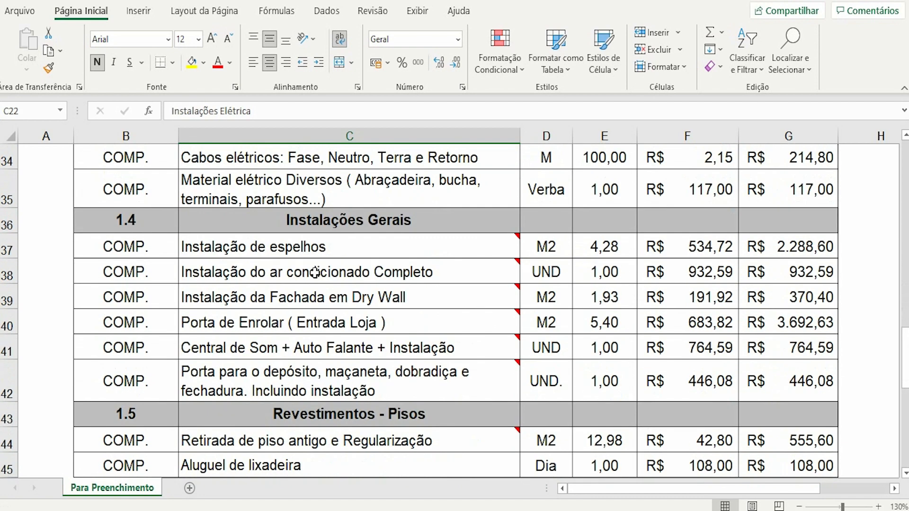
Review the Instalações Gerais section item by item, from Instalação de espelhos to Porta de Enrolar
left_click(372, 219)
left_click(331, 253)
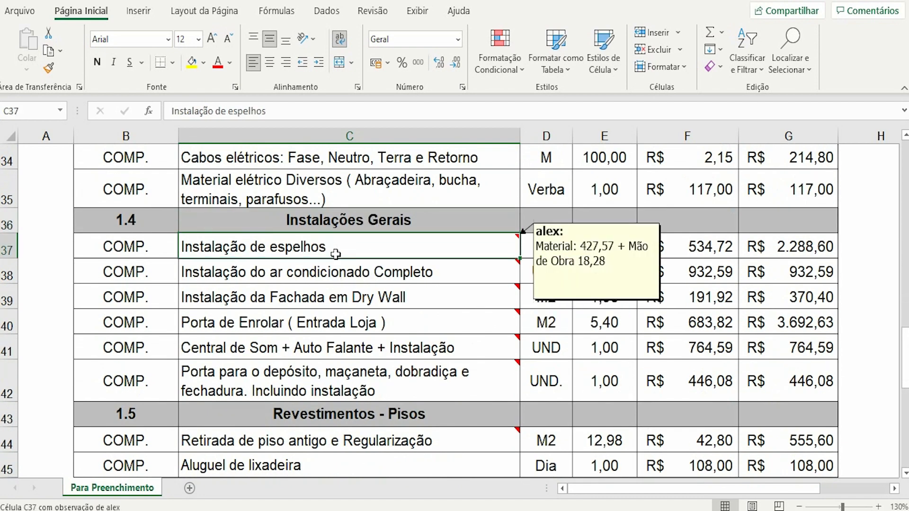
left_click(334, 272)
left_click(316, 299)
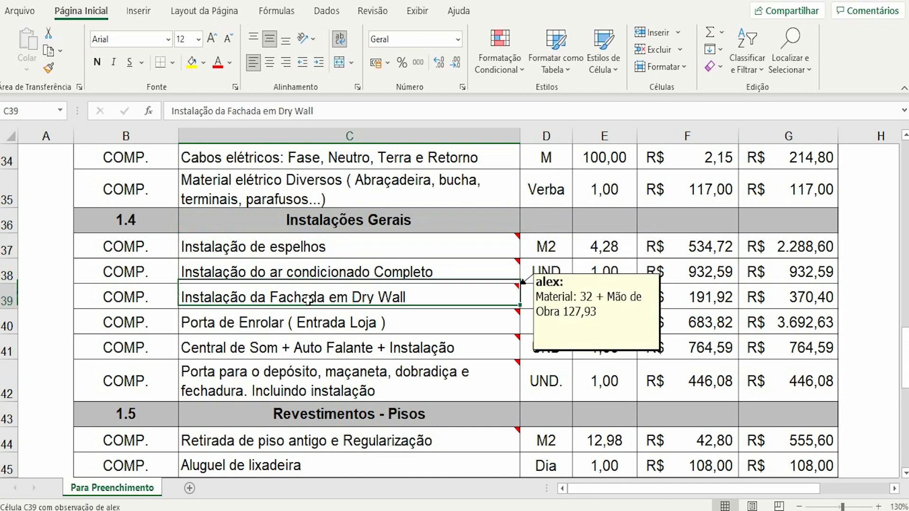
left_click(282, 317)
scroll(282, 316, "down", 1)
Examine the Revestimentos - Pisos section and its items Retirada de piso antigo e Regularização and Aluguel de lixadeira
left_click(326, 329)
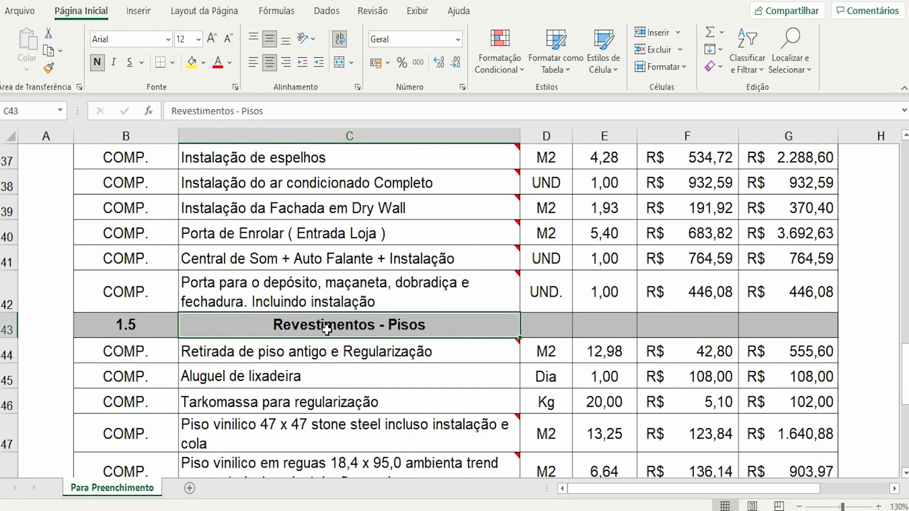
scroll(326, 329, "down", 1)
left_click(356, 276)
left_click(333, 302)
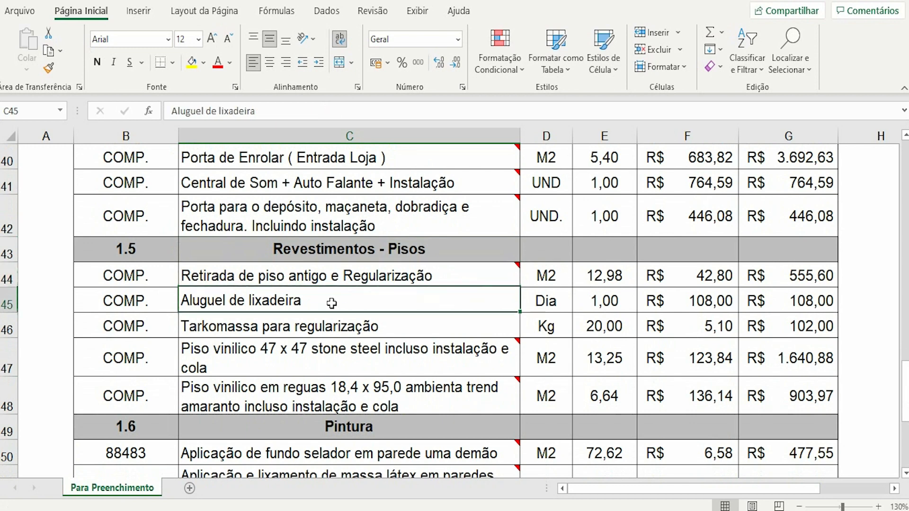
scroll(354, 318, "down", 1)
scroll(354, 318, "down", 1)
Review the Pintura section's sealer, latex putty and Branco Neve latex paint items in the Descrição column
left_click(348, 261)
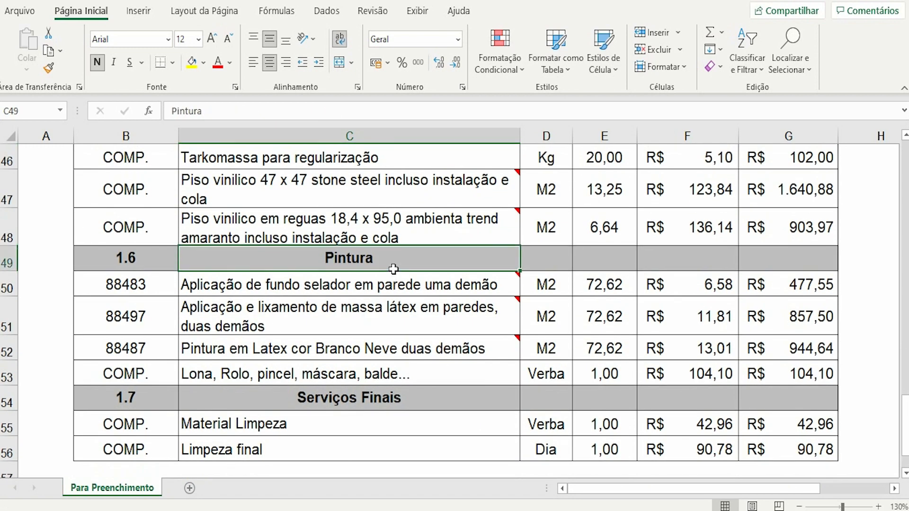
left_click(345, 283)
left_click(309, 307)
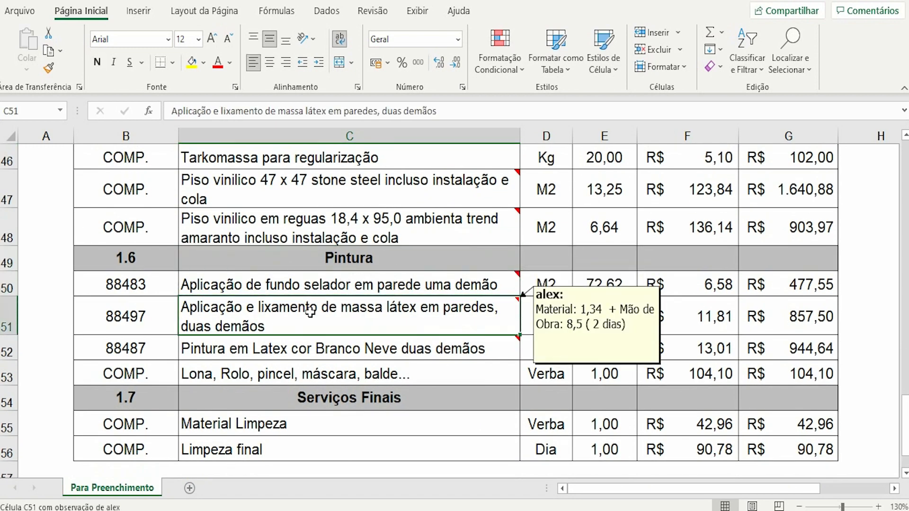
left_click(310, 344)
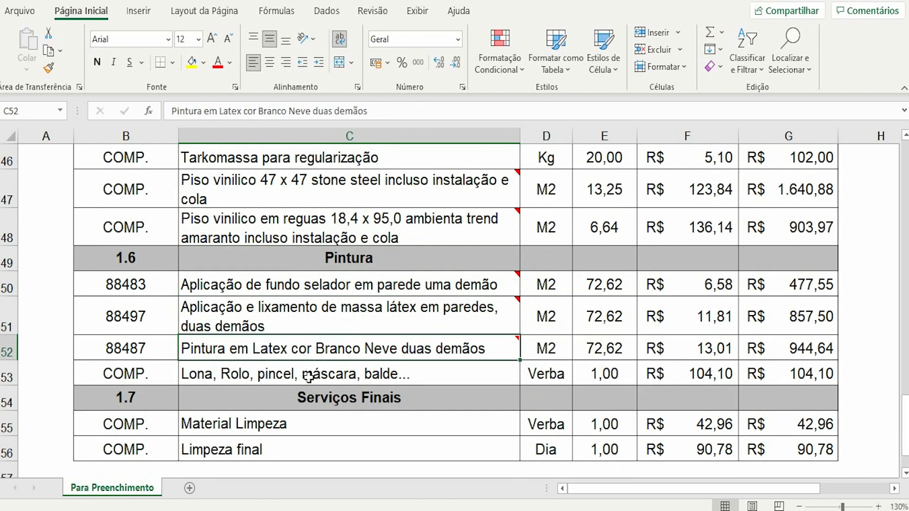
scroll(371, 416, "up", 7)
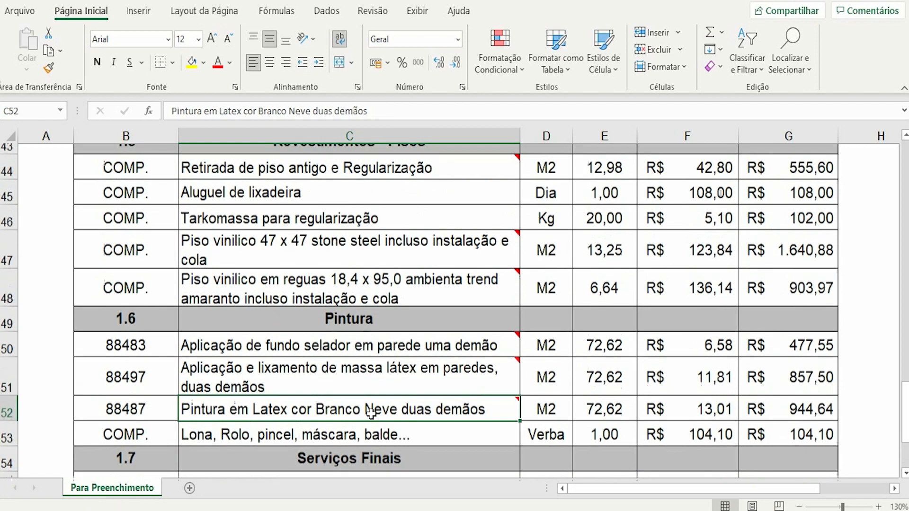
scroll(372, 413, "up", 3)
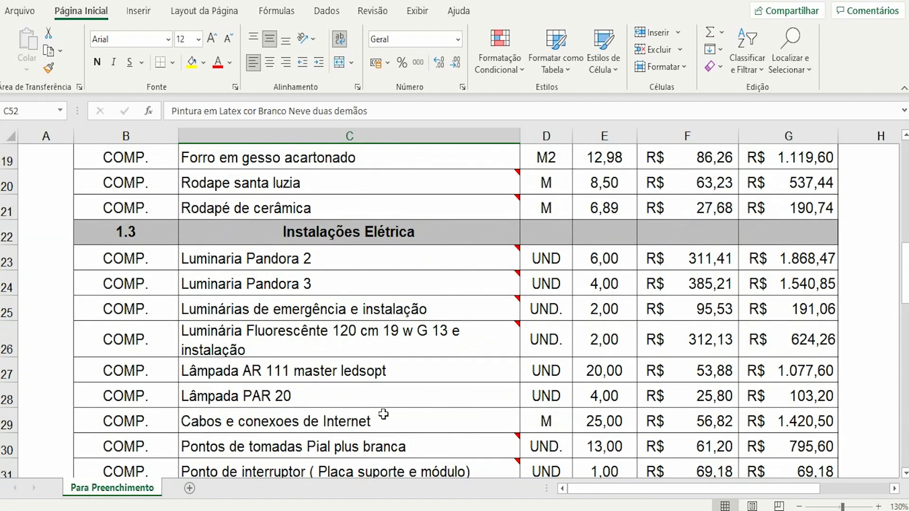
Switch to the PDF reader and look through the project drawings prancha01, prancha04 and prancha05
left_click(288, 487)
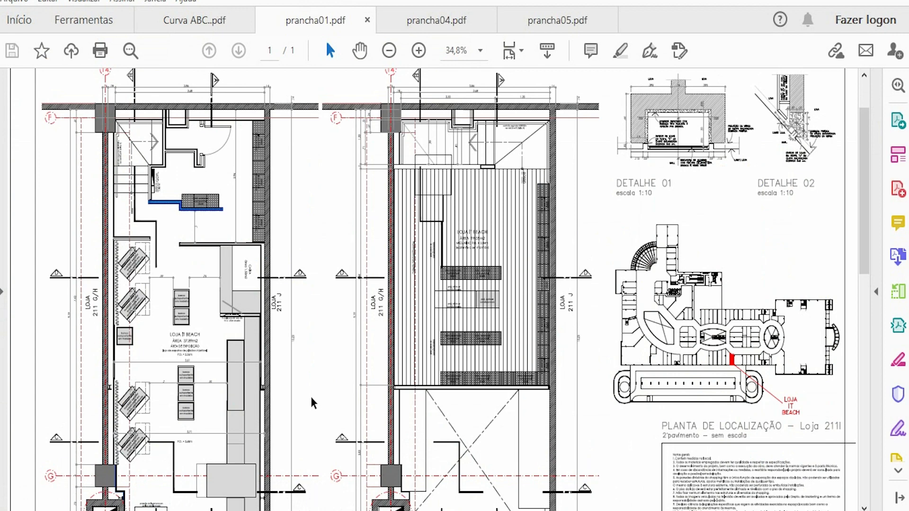
left_click(445, 24)
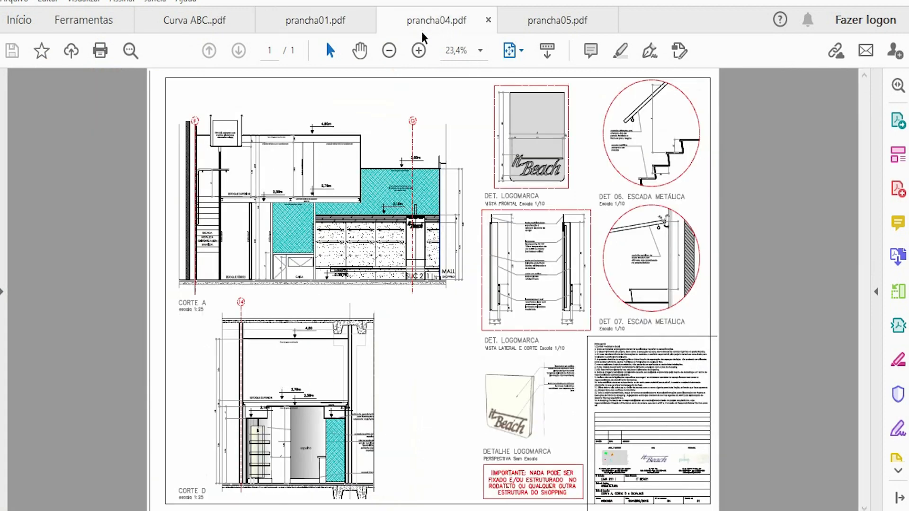
left_click(524, 23)
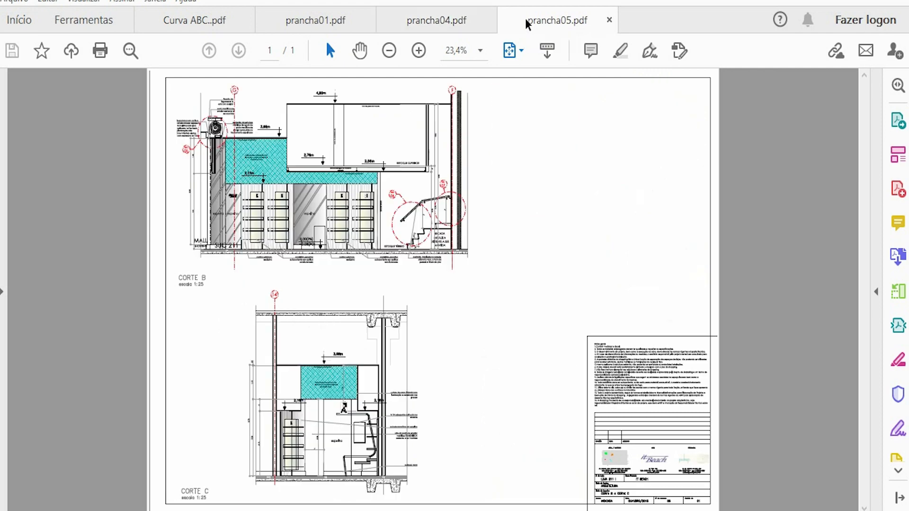
Return to the filled-in budget workbook and examine the Desmobilização item under Serviços Preliminares
mouse_move(564, 504)
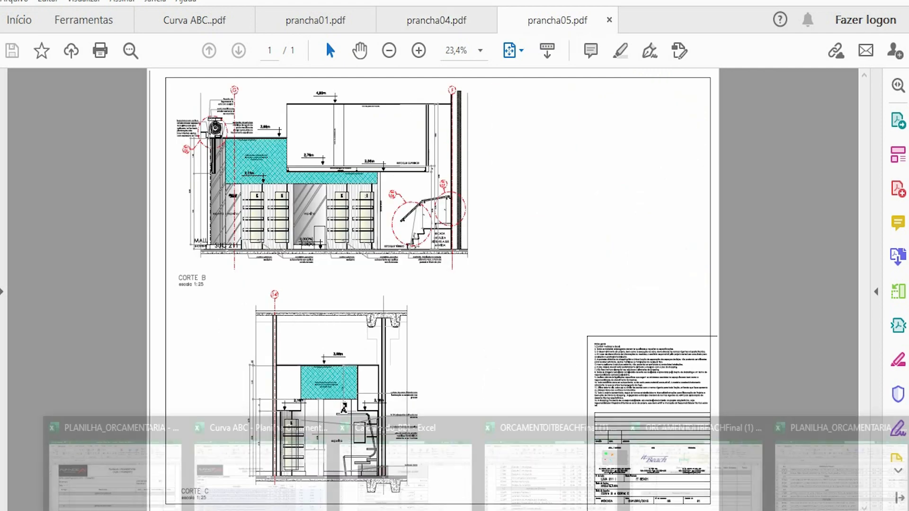
left_click(580, 476)
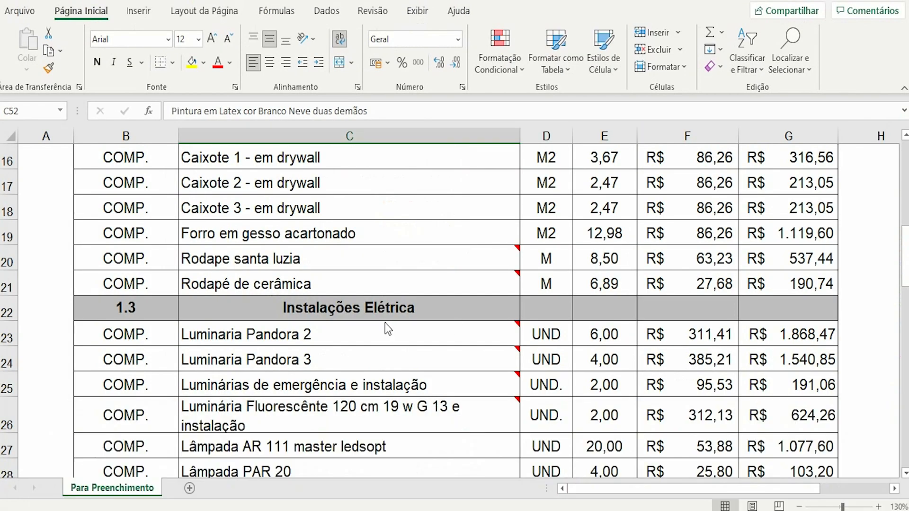
scroll(392, 336, "up", 2)
scroll(392, 336, "up", 3)
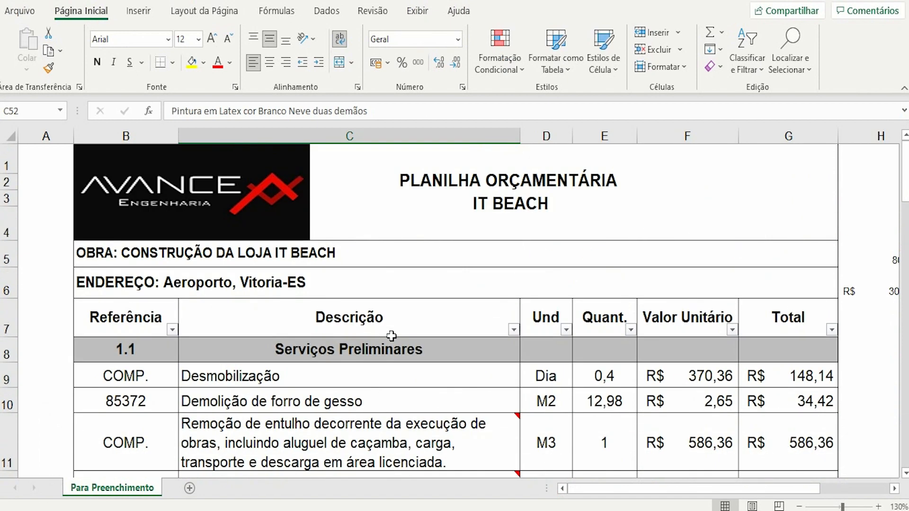
scroll(392, 336, "down", 1)
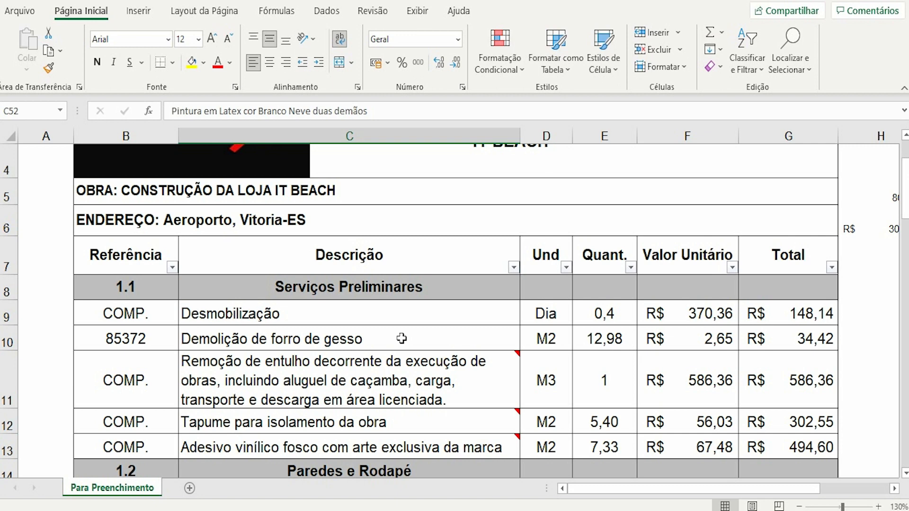
left_click(397, 318)
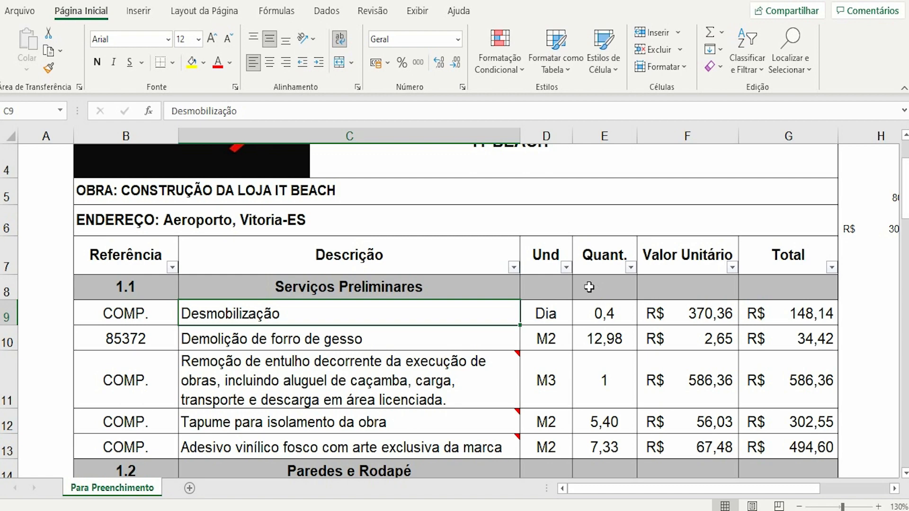
scroll(589, 287, "down", 1)
scroll(586, 286, "up", 2)
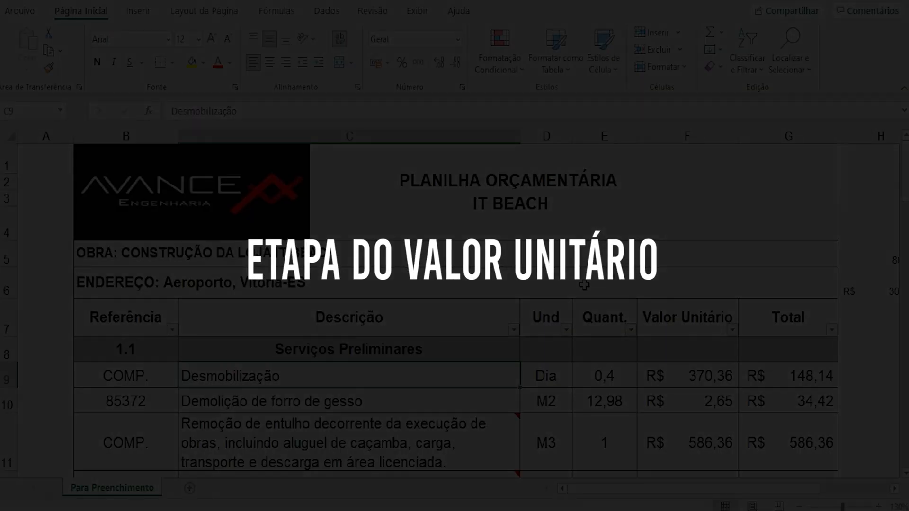
Examine the whole Quant. column and check the quantity of the Desmobilização item
scroll(585, 285, "down", 1)
left_click(604, 137)
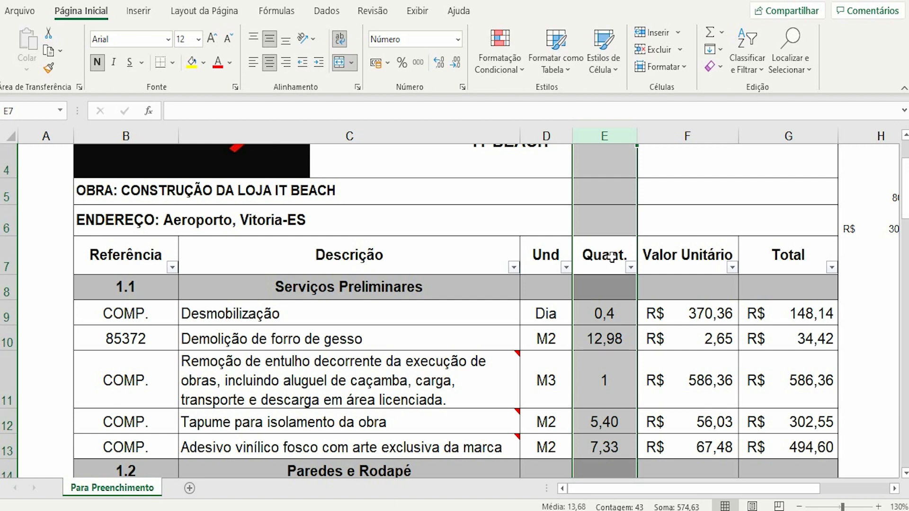
scroll(611, 257, "down", 1)
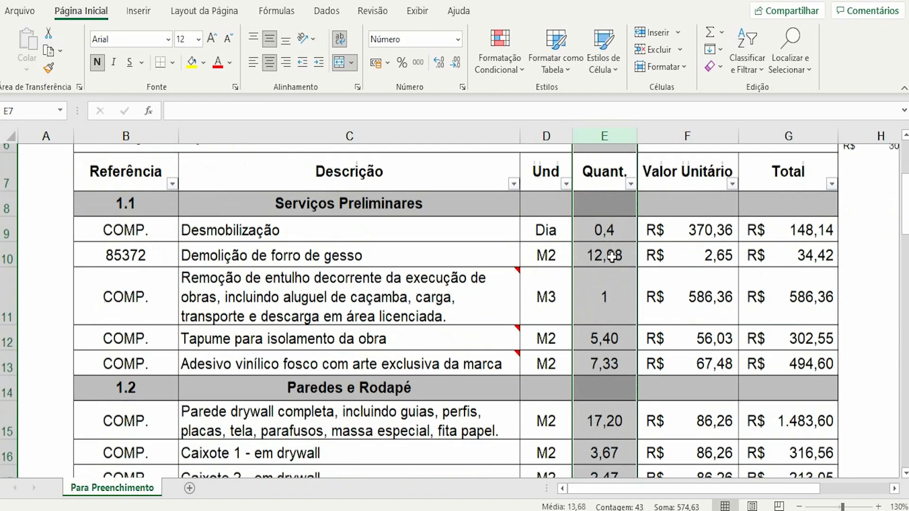
left_click(608, 222)
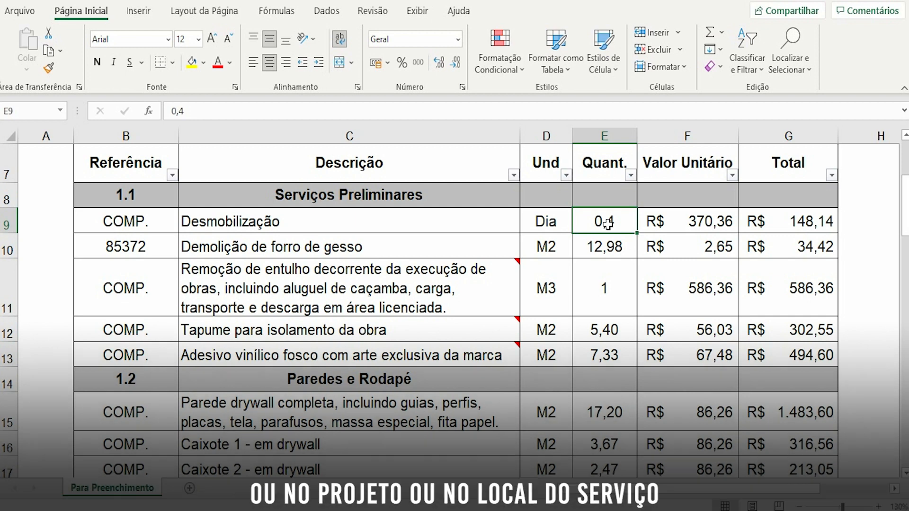
Select the Demolição de forro de gesso item and consult the floor plans in prancha01.pdf in the PDF reader
left_click(384, 247)
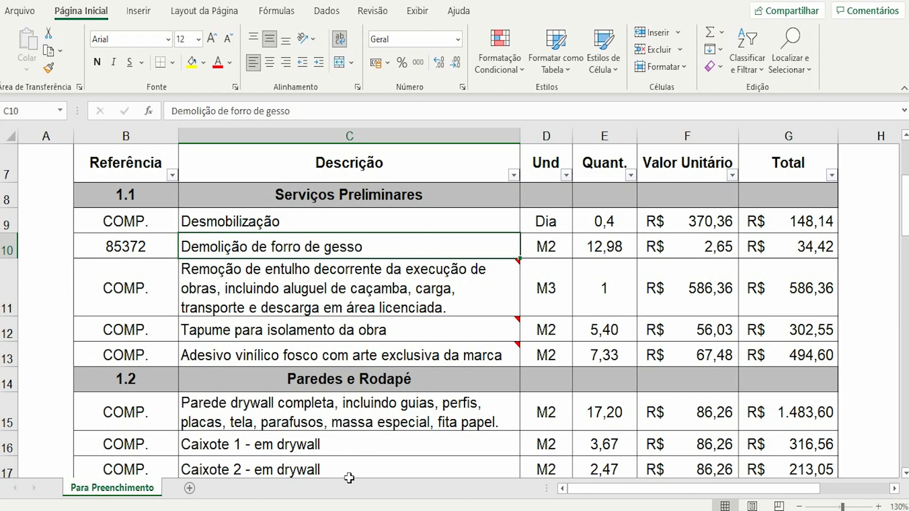
left_click(374, 510)
left_click(322, 470)
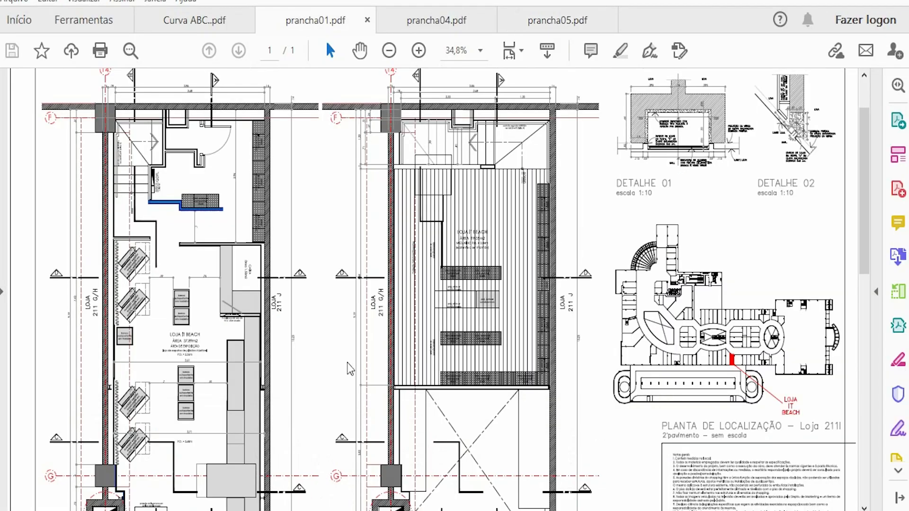
scroll(351, 397, "down", 2)
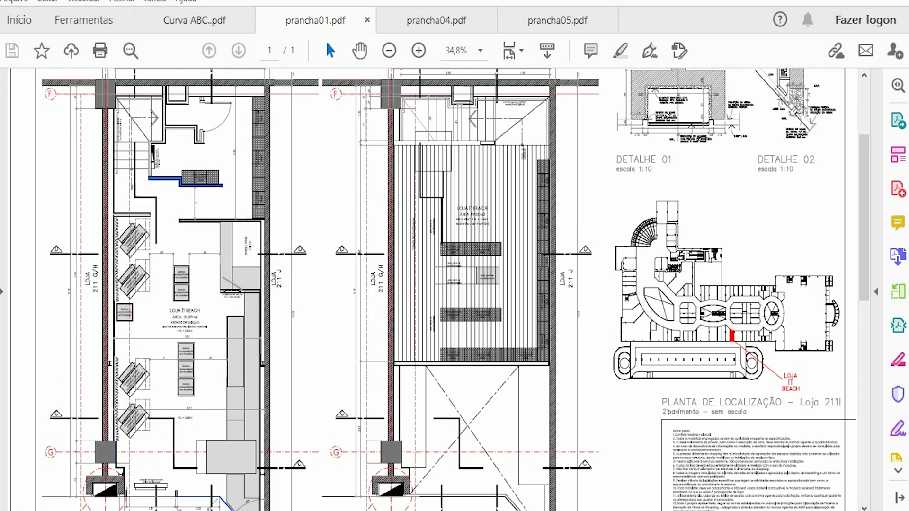
Return to the budget workbook and check the quantity of the Demolição de forro de gesso item
mouse_move(596, 510)
left_click(575, 492)
left_click(602, 232)
left_click(608, 246)
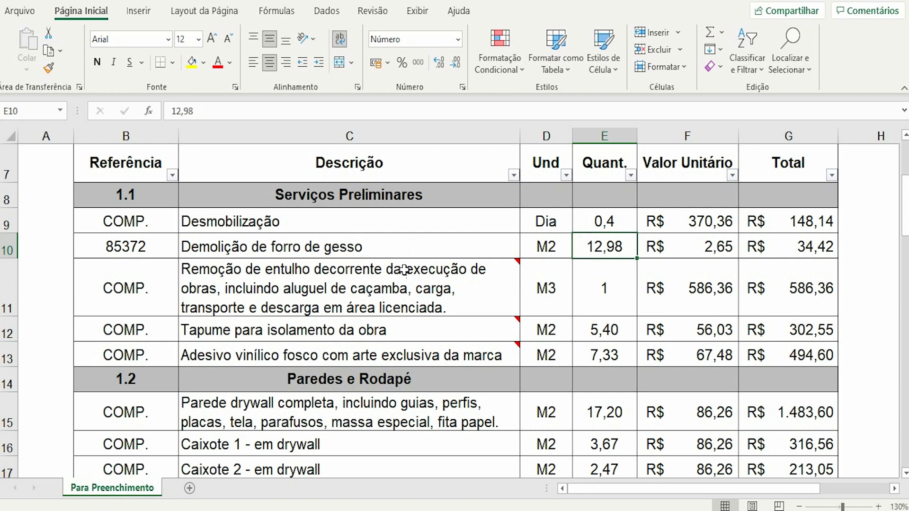
Check the quantity of the Remoção de entulho item, and select the Tapume para isolamento da obra description
left_click(395, 287)
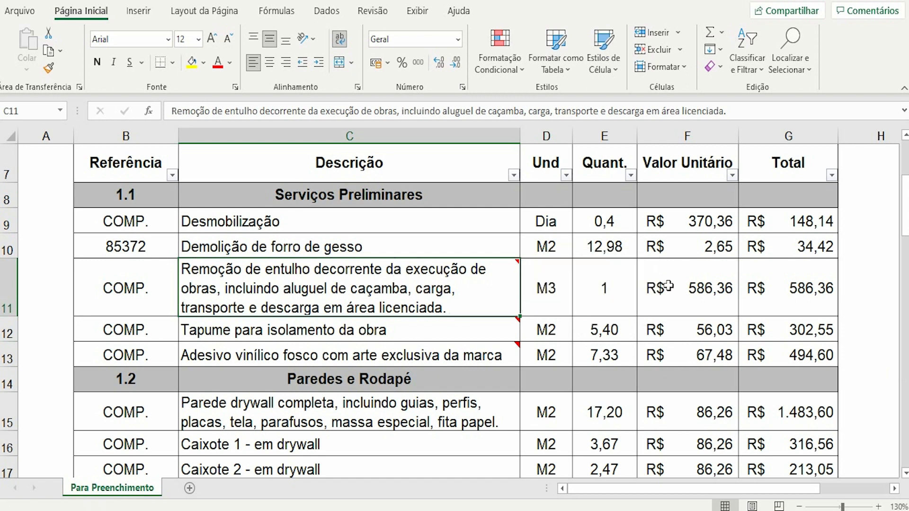
left_click(619, 284)
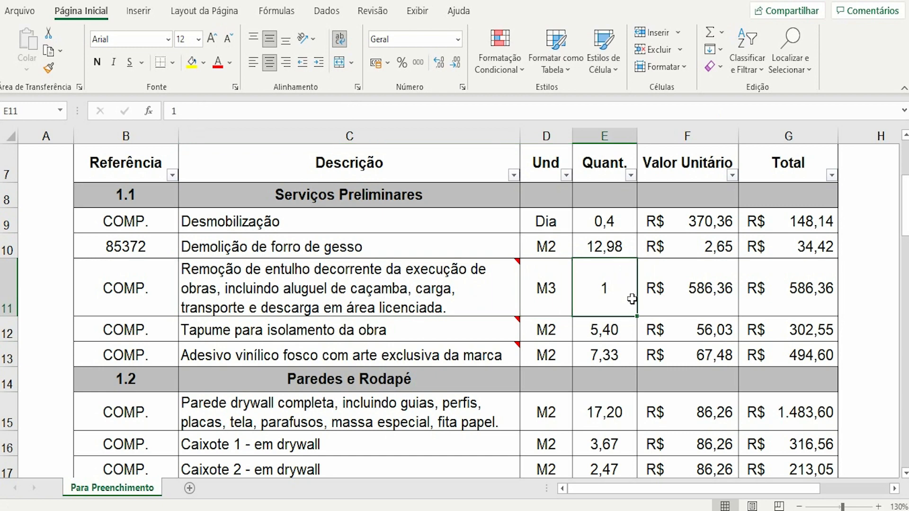
left_click(319, 329)
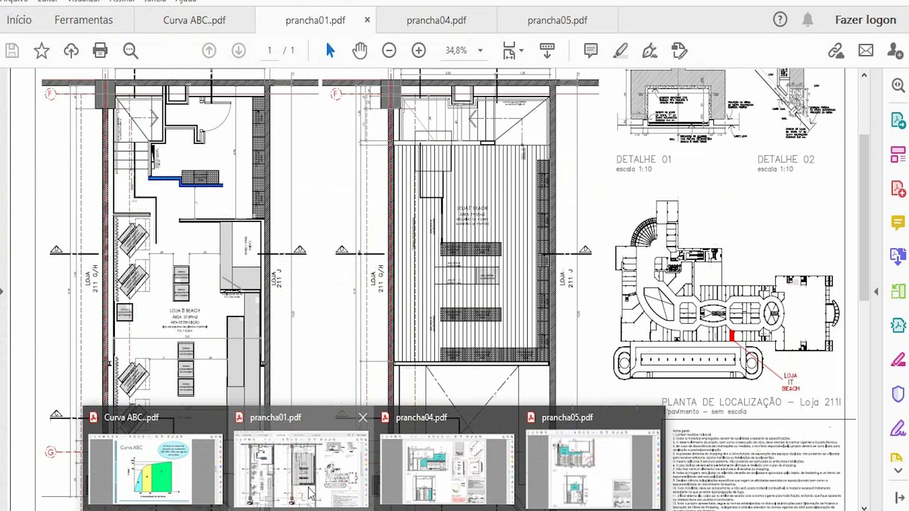
Consult the store front on the prancha01.pdf floor plans and return to the budget workbook to check the Tapume para isolamento da obra quantity
left_click(308, 487)
scroll(110, 449, "down", 3)
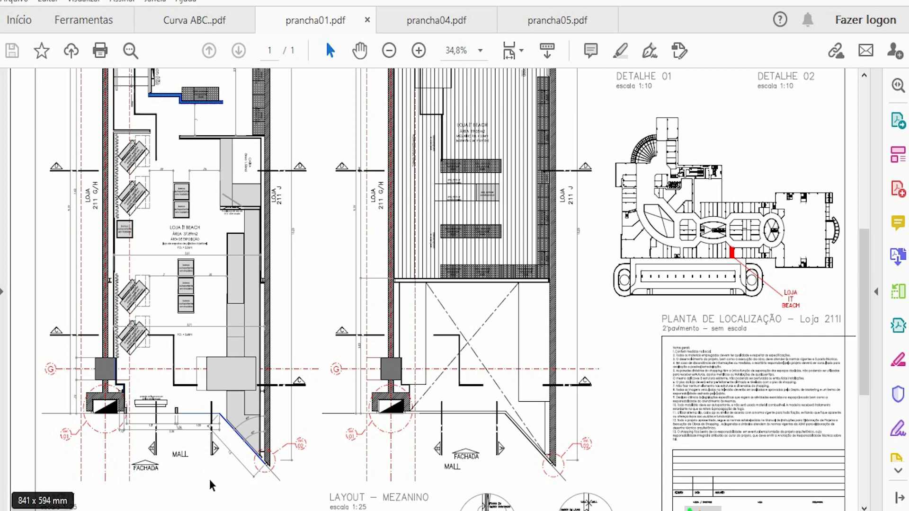
left_click(477, 510)
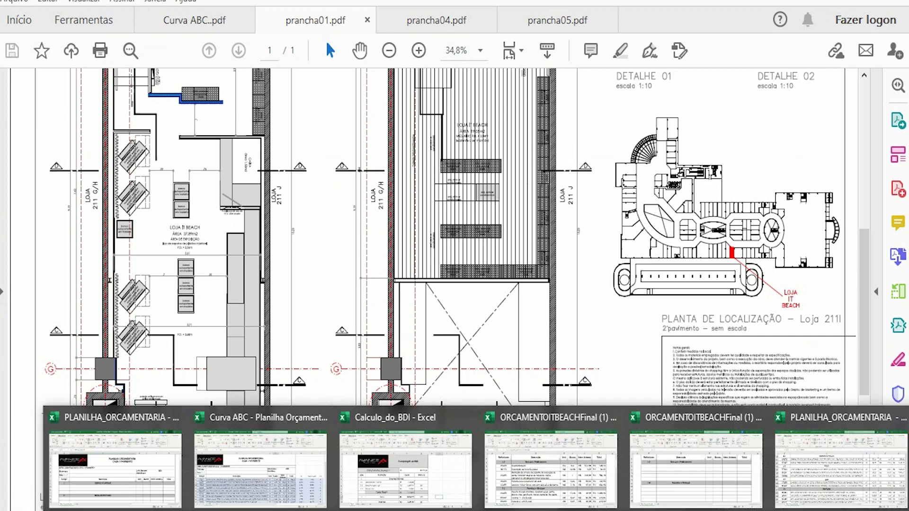
left_click(564, 488)
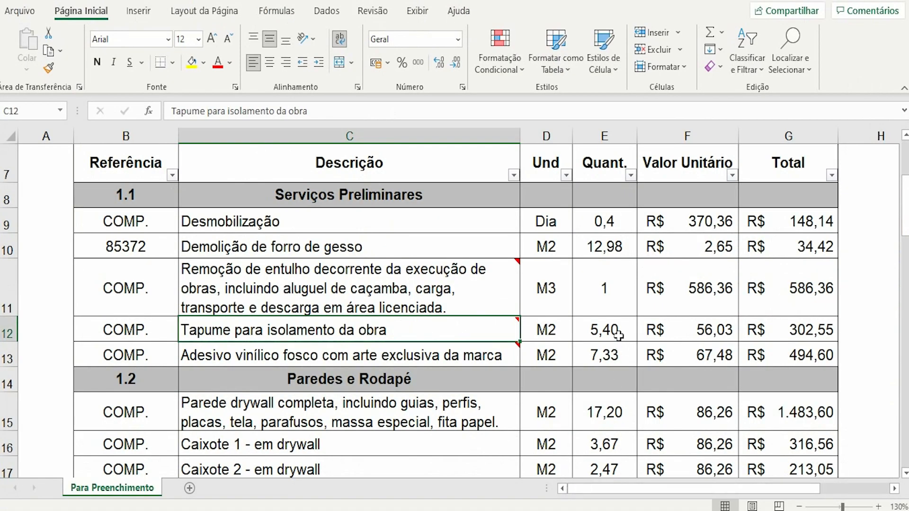
left_click(616, 332)
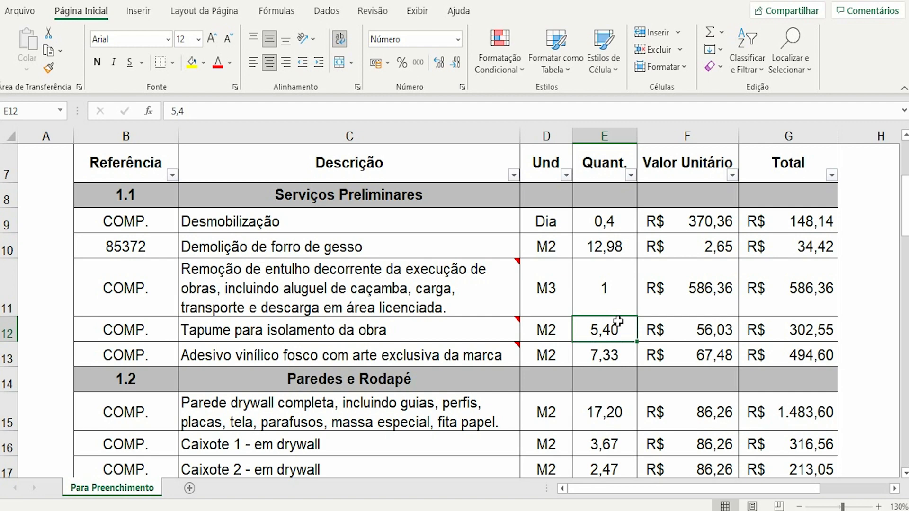
Review the Paredes e Rodapé section, checking the quantity and description of the Parede drywall completa item
scroll(618, 321, "down", 3)
scroll(618, 321, "up", 1)
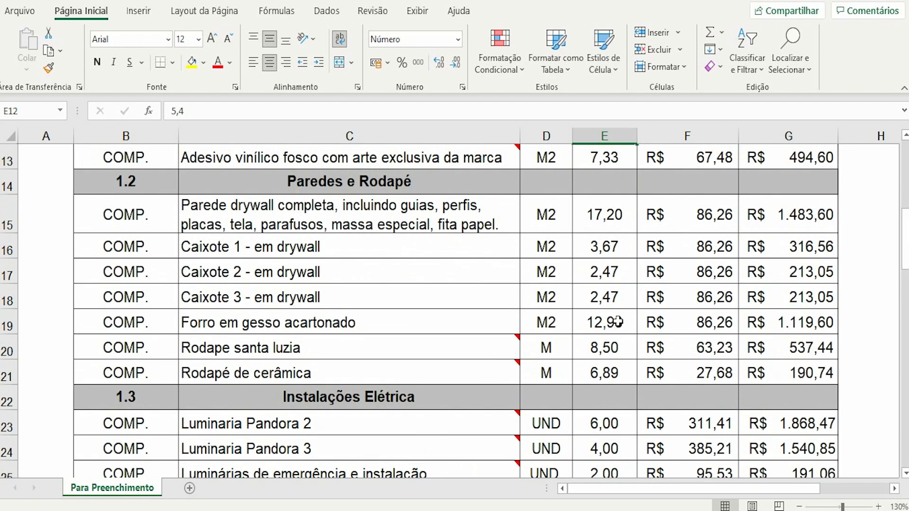
scroll(611, 322, "up", 1)
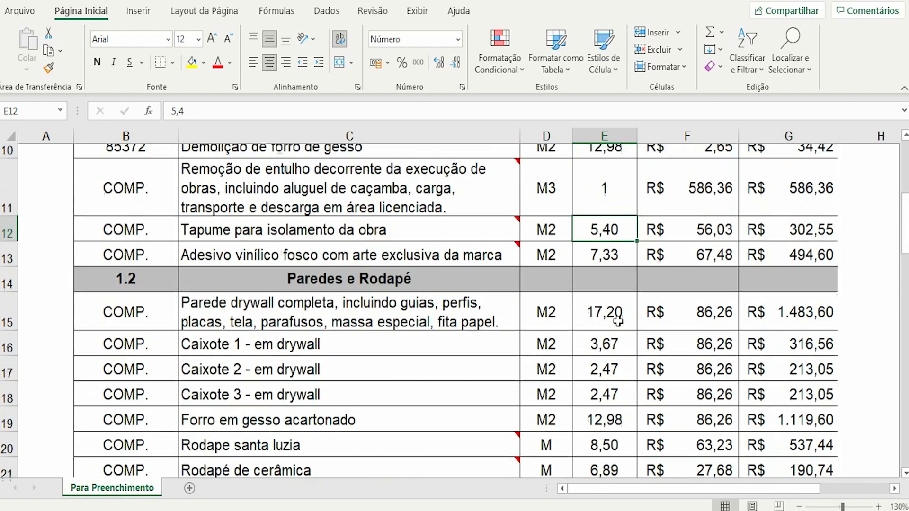
left_click(416, 292)
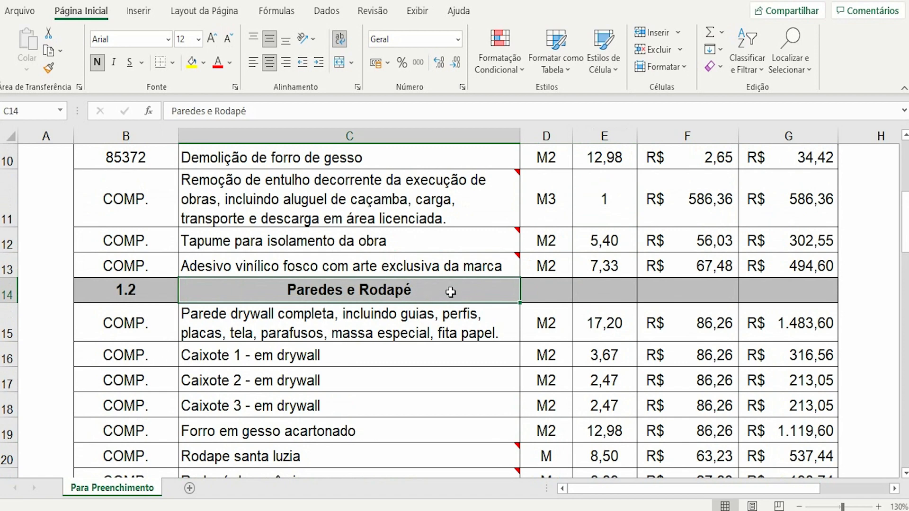
scroll(408, 315, "down", 1)
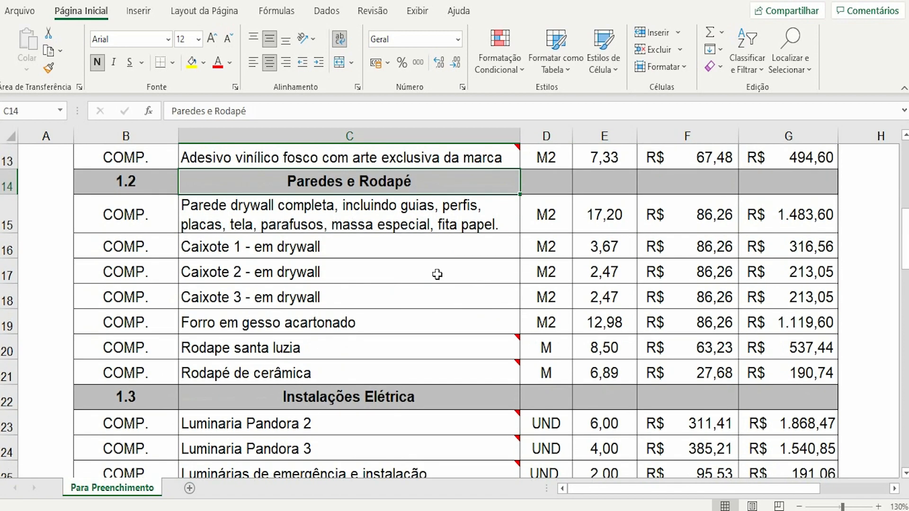
left_click(616, 137)
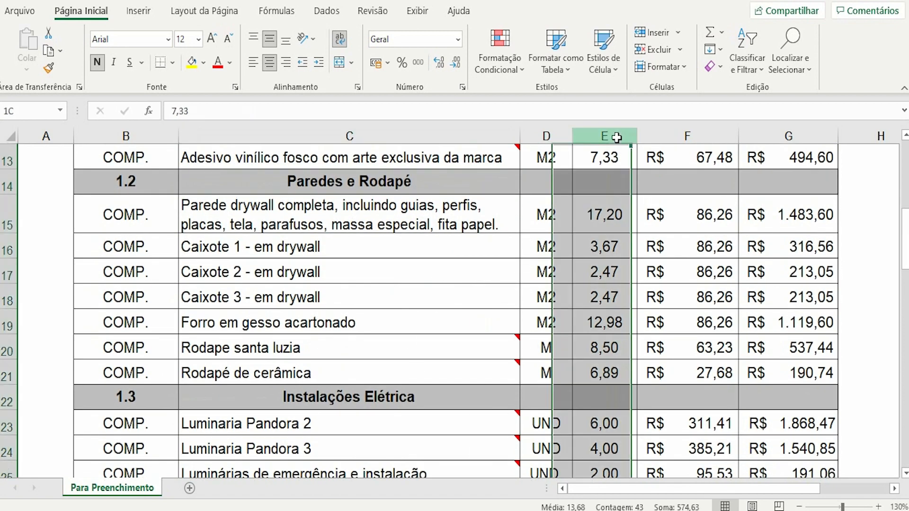
left_click(625, 213)
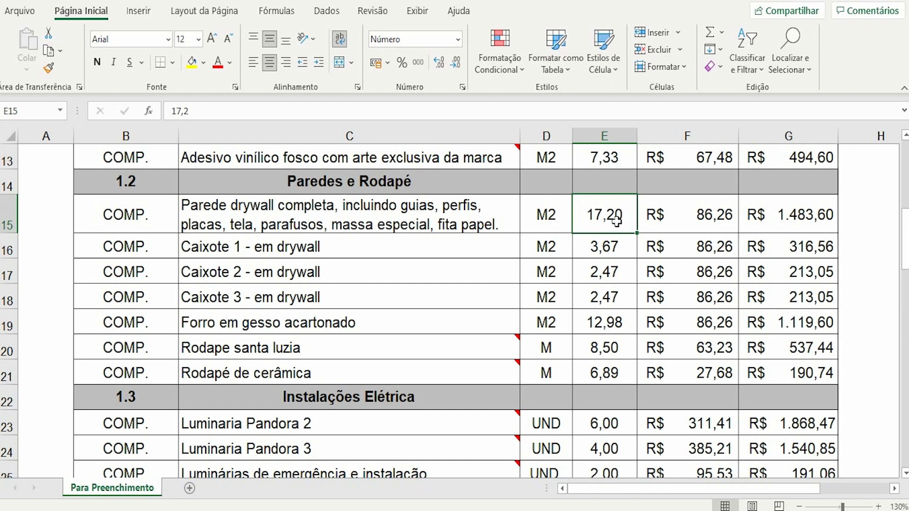
left_click(426, 214)
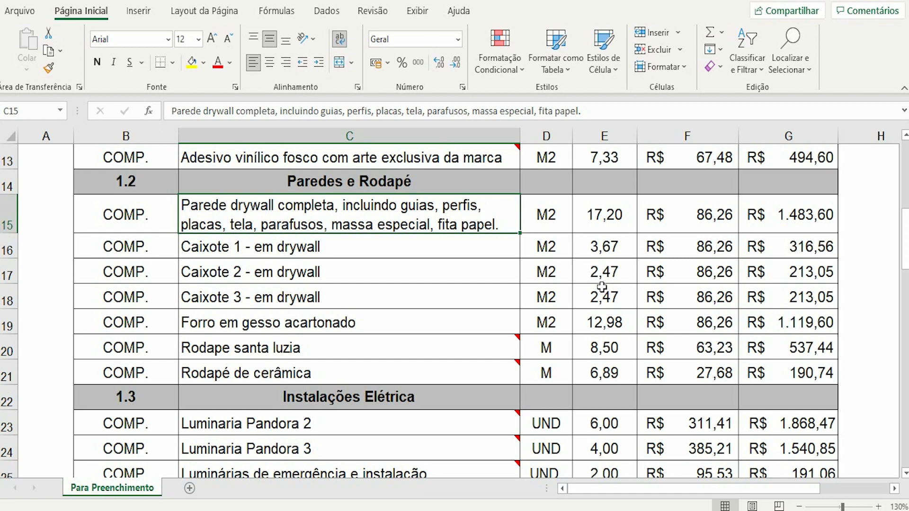
Examine the whole Quant. column from the sheet header down, and select the Parede drywall completa description again
scroll(601, 287, "up", 3)
scroll(602, 287, "up", 1)
left_click(619, 137)
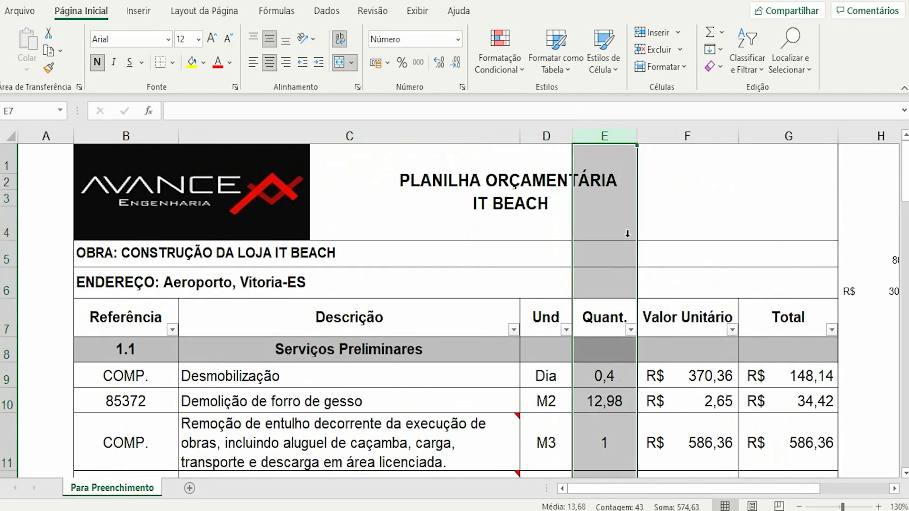
scroll(625, 231, "down", 3)
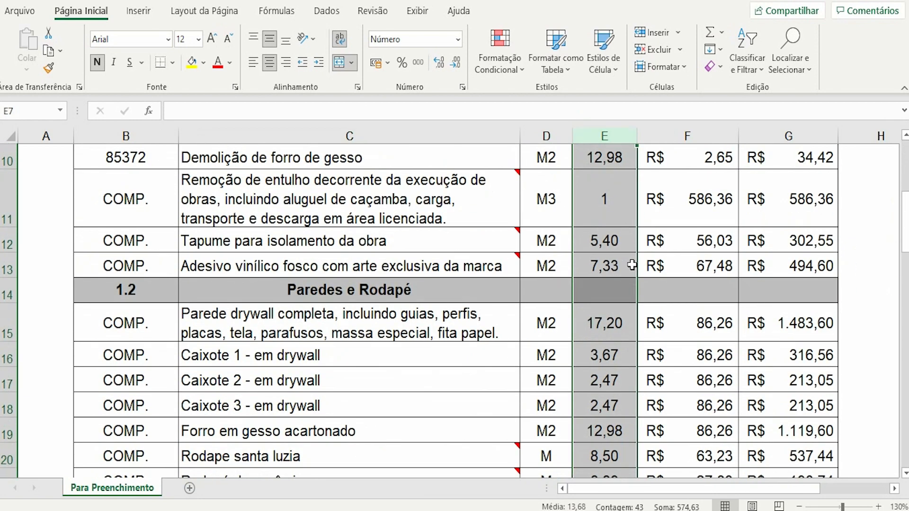
scroll(632, 265, "down", 2)
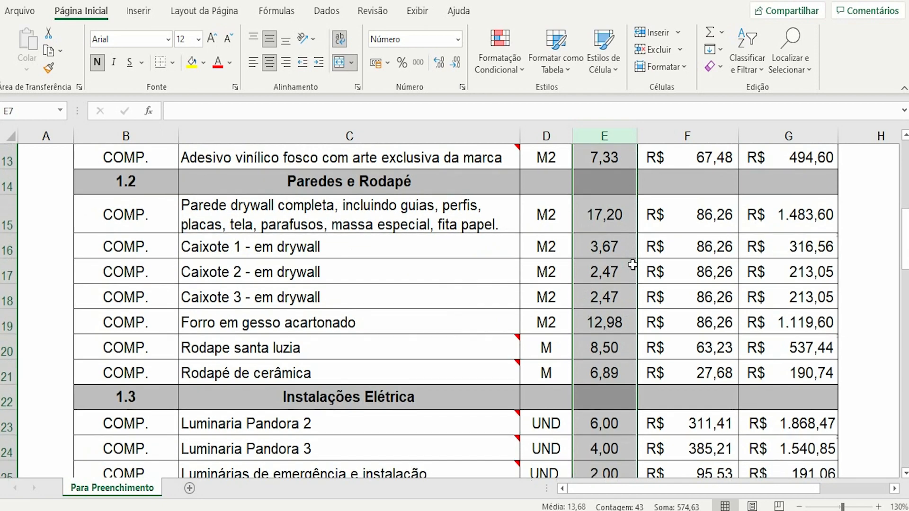
scroll(632, 265, "up", 1)
left_click(482, 217)
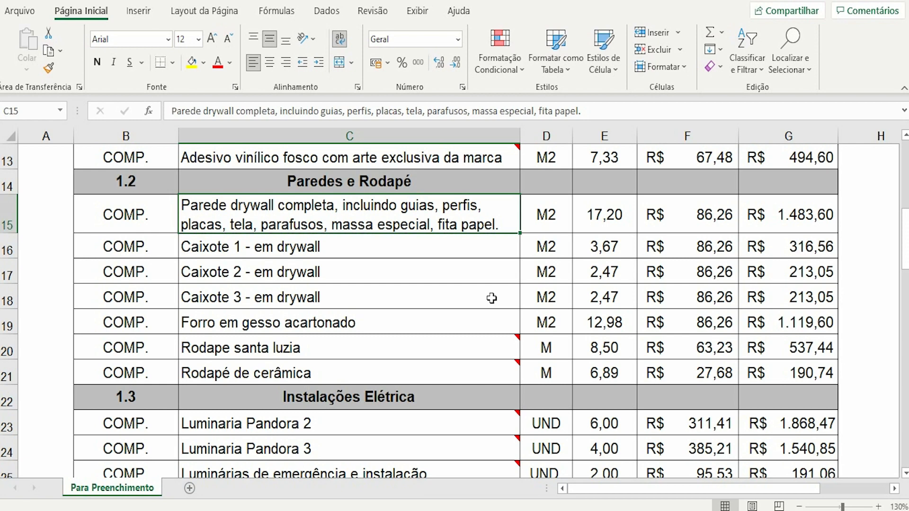
Consult the Layout and Layout – Mezanino floor plans in prancha01.pdf in the PDF reader
scroll(531, 328, "up", 2)
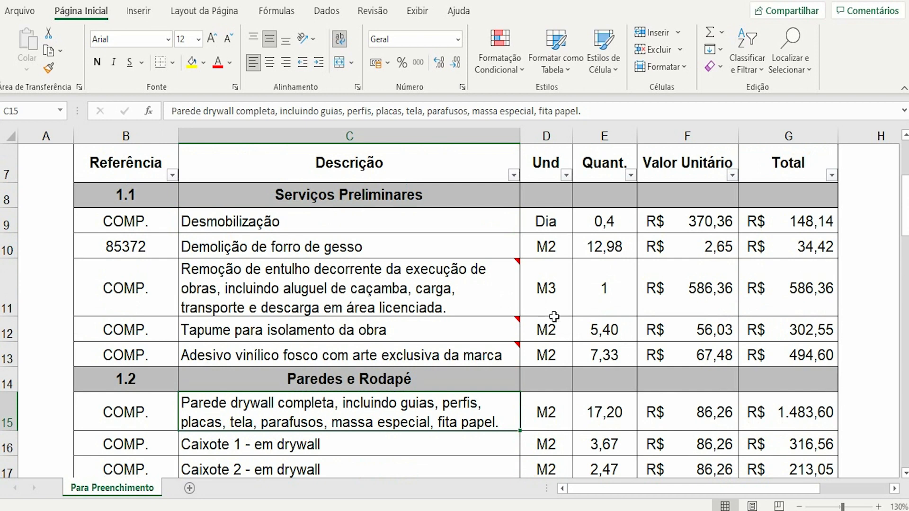
left_click(270, 484)
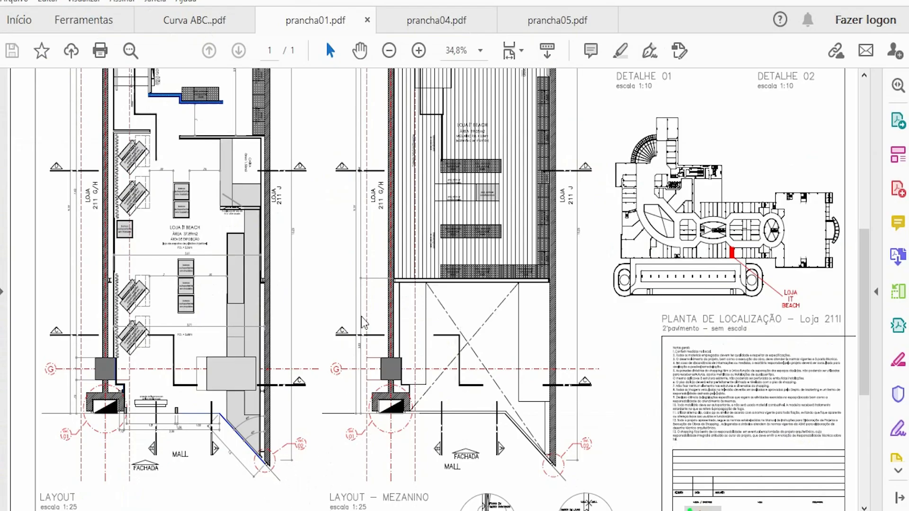
scroll(367, 313, "down", 1)
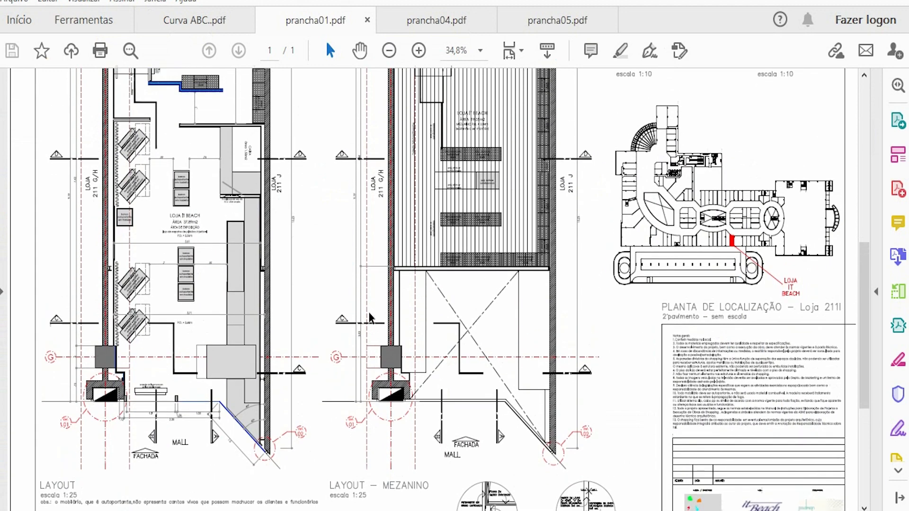
scroll(371, 318, "up", 3)
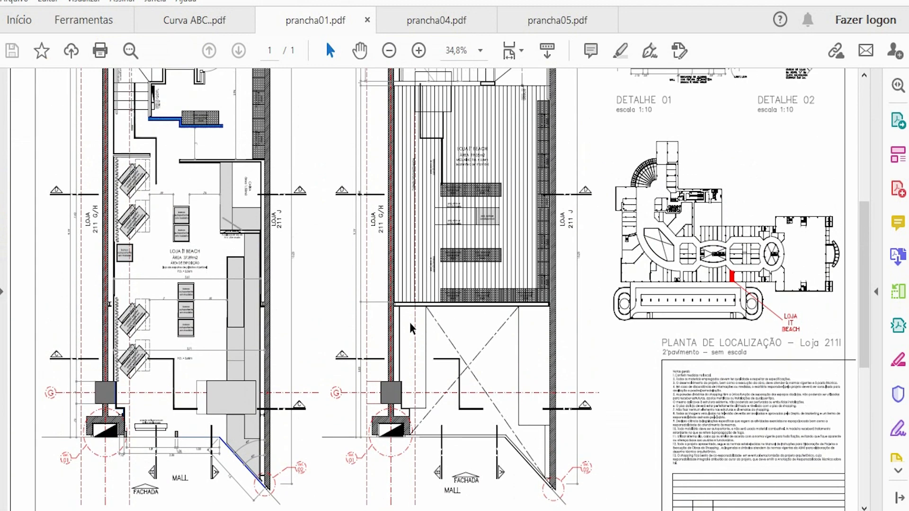
scroll(410, 322, "up", 4)
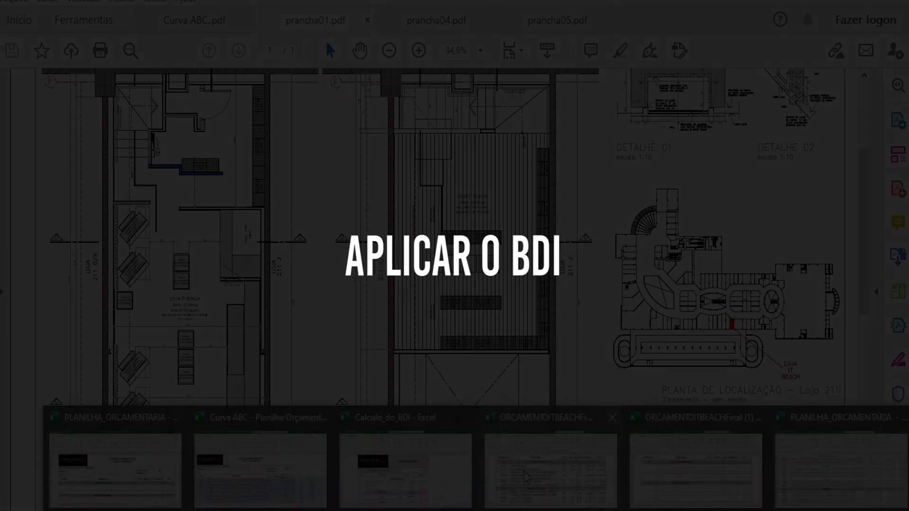
Return to the budget workbook and examine the whole Valor Unitário column
left_click(524, 474)
scroll(695, 136, "up", 2)
scroll(695, 136, "down", 2)
left_click(695, 136)
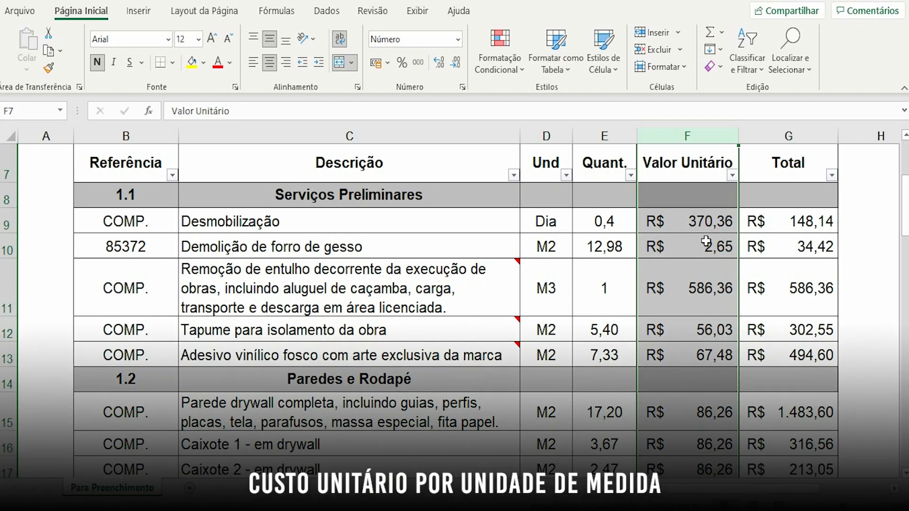
Check the unit value, quantity and total formula of the Demolição de forro de gesso item
left_click(688, 245)
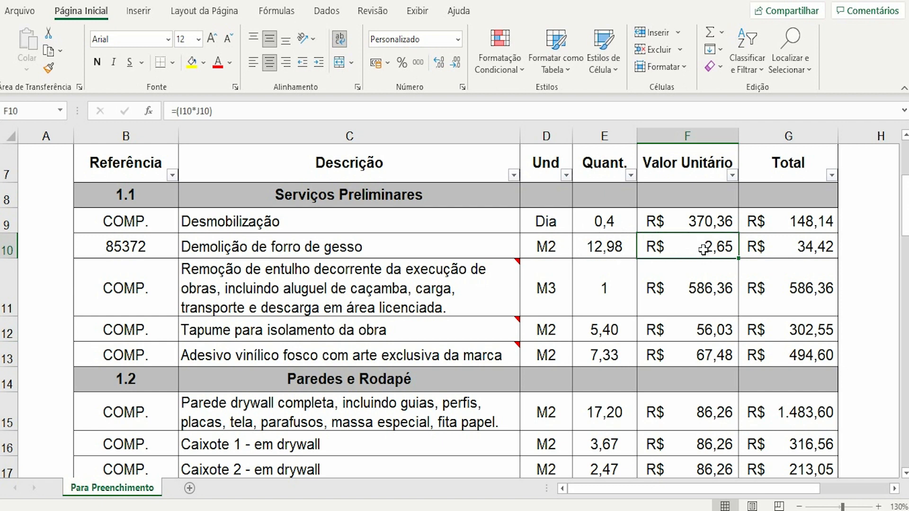
left_click(609, 250)
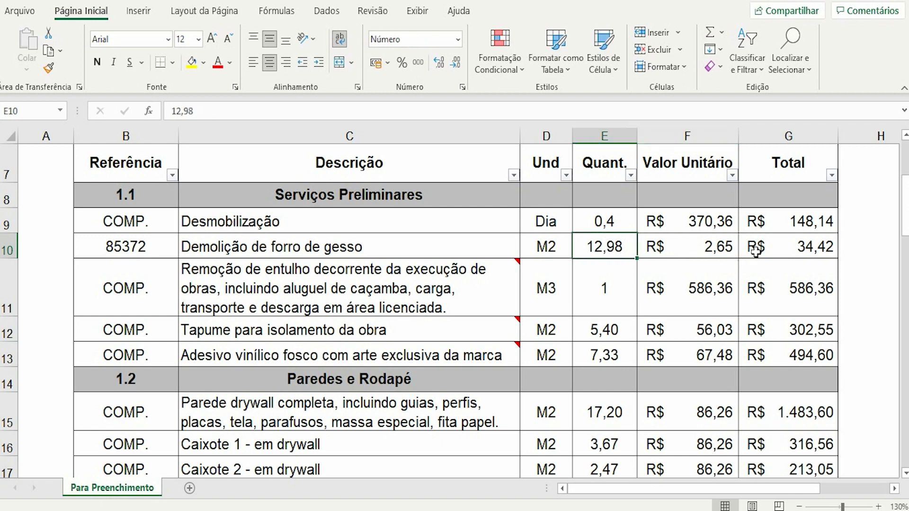
left_click(789, 148)
left_click(795, 239)
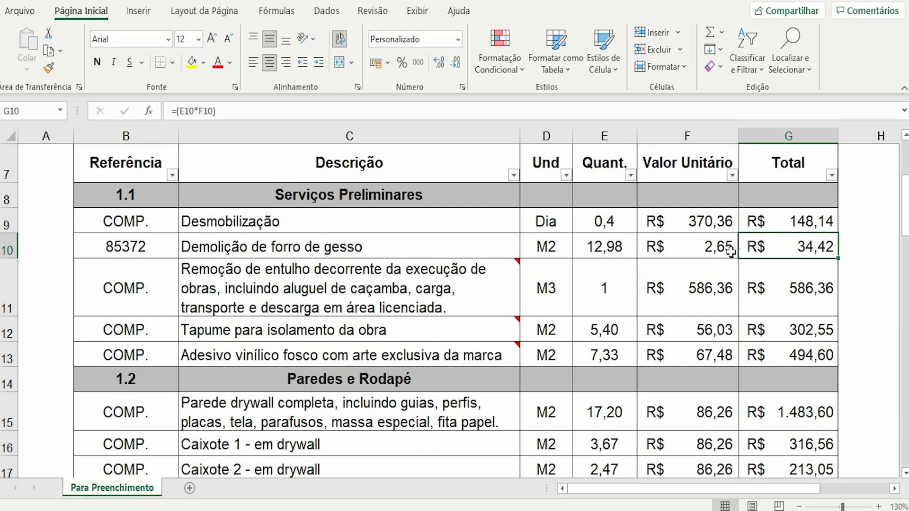
left_click(706, 247)
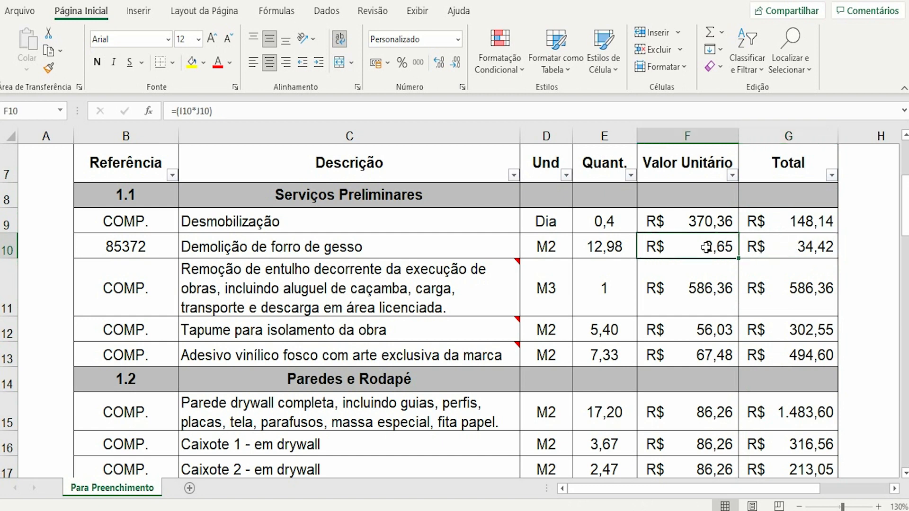
Review the Valor Unitário column, checking the unit values of the Demolição de forro de gesso and Parede drywall completa items
left_click(689, 135)
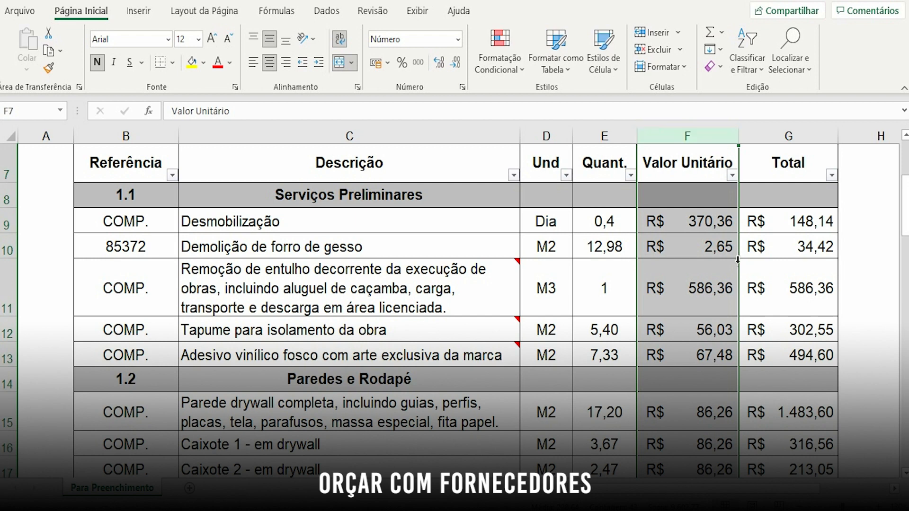
left_click(697, 241)
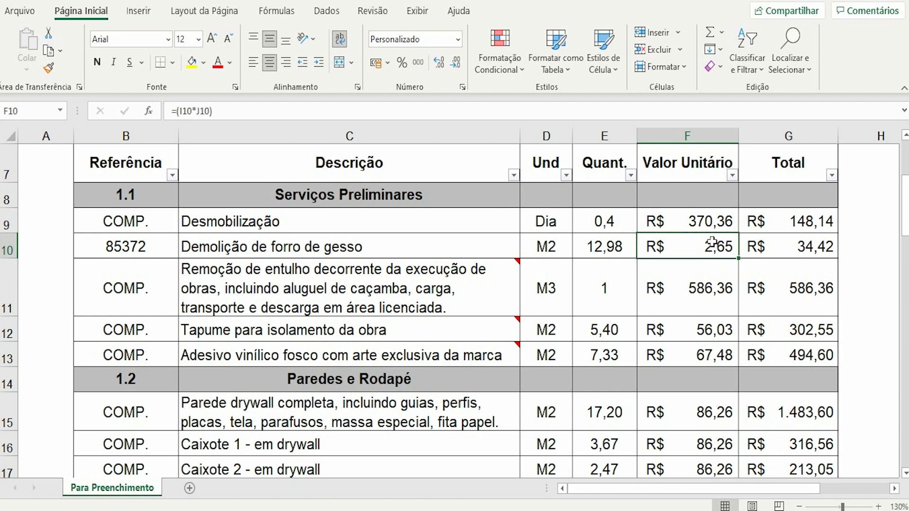
scroll(713, 244, "down", 1)
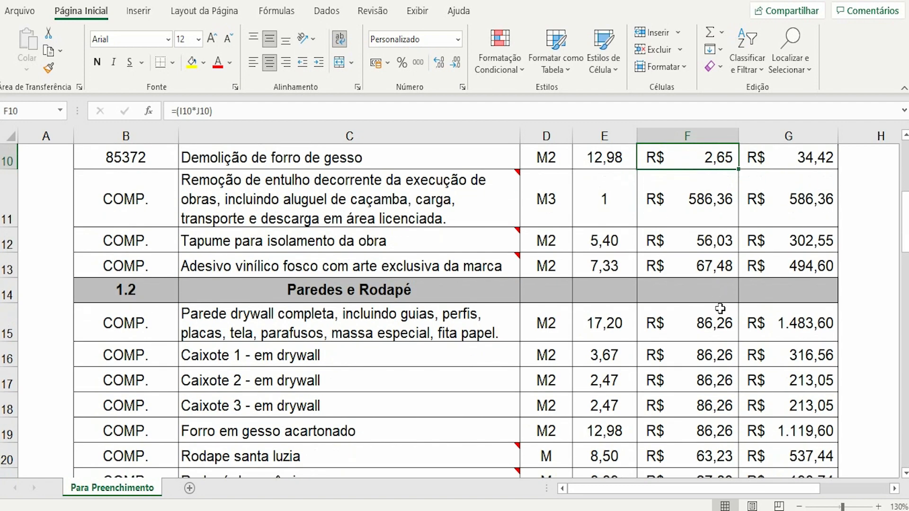
scroll(720, 306, "down", 1)
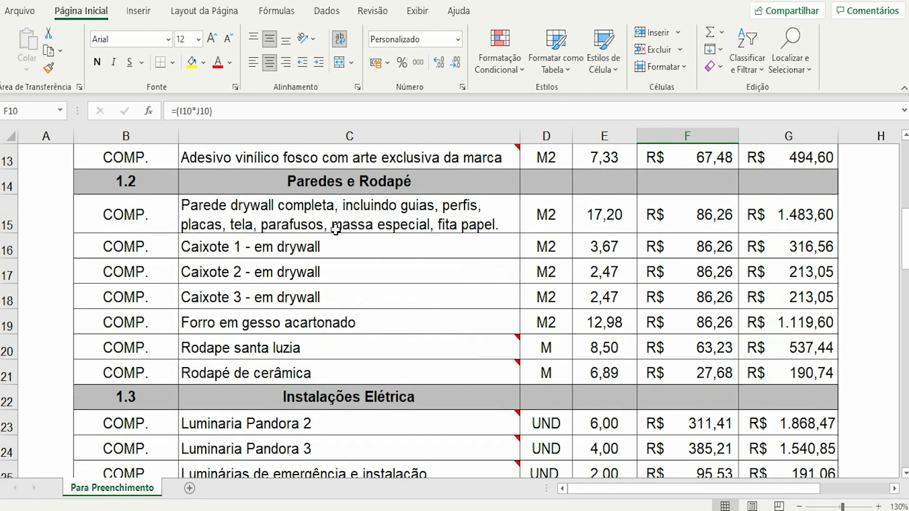
left_click(270, 216)
left_click(686, 213)
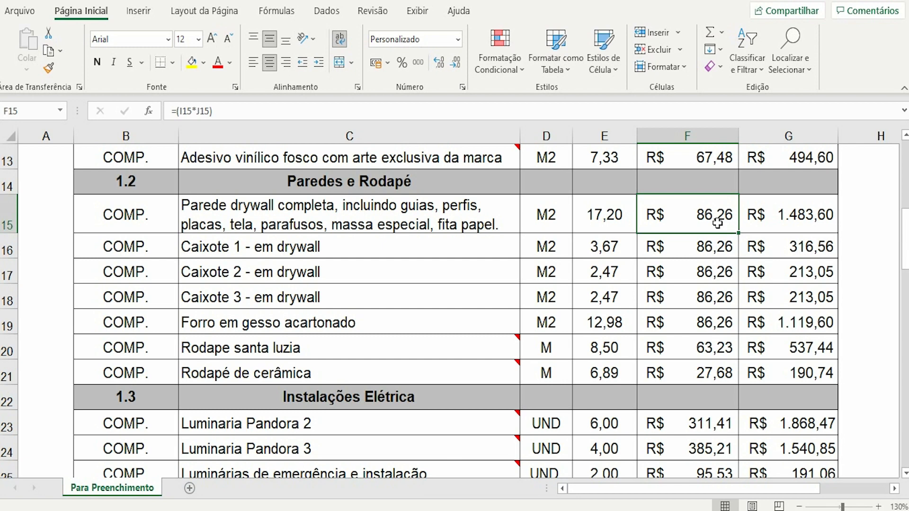
Check the unit value of Caixote 3 - em drywall, and the unit value, measurement unit and quantity of the Parede drywall completa item
scroll(710, 218, "up", 2)
scroll(725, 223, "down", 3)
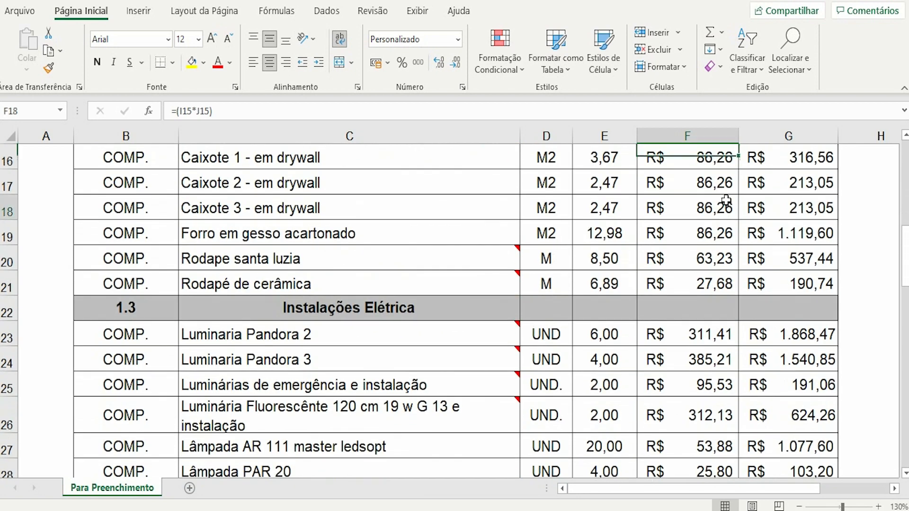
left_click(724, 203)
scroll(696, 222, "up", 1)
scroll(681, 232, "up", 1)
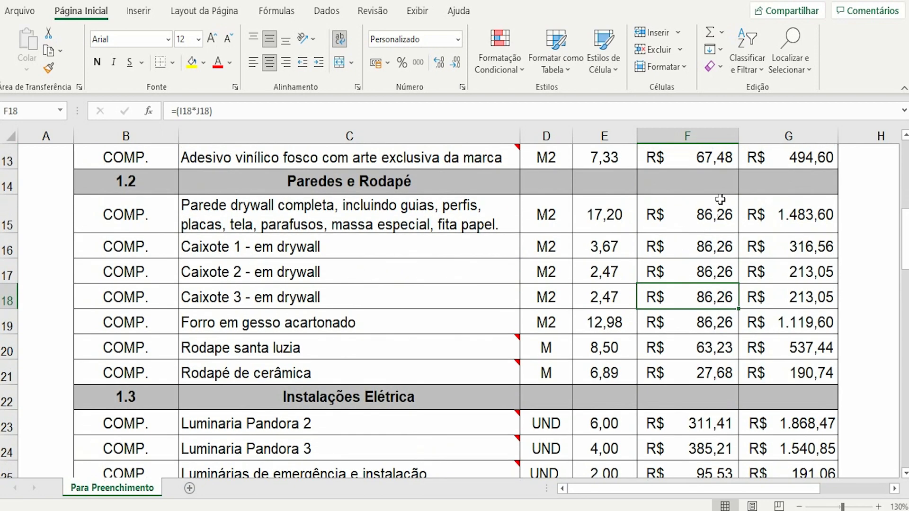
left_click(721, 228)
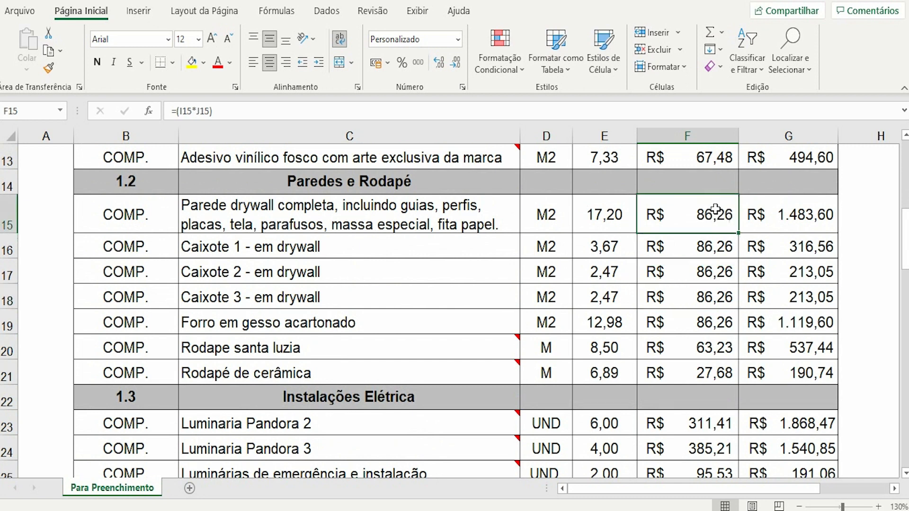
left_click(540, 213)
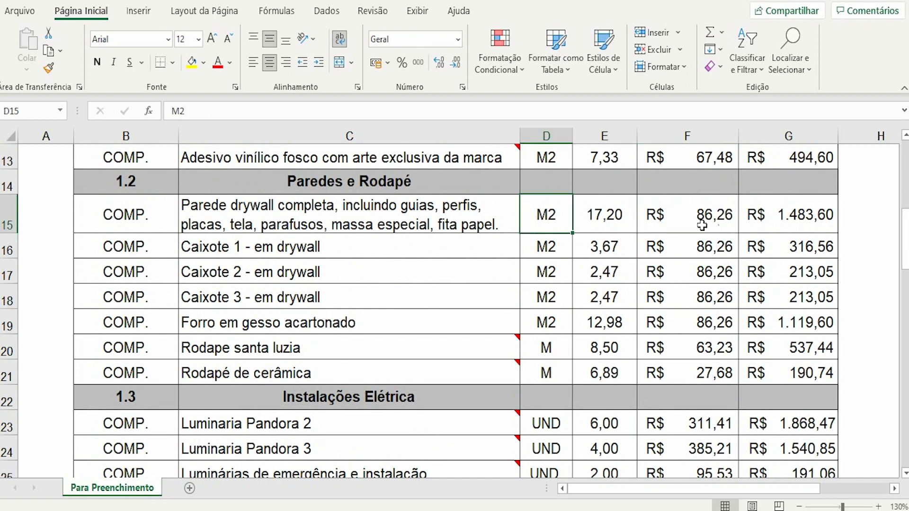
left_click(611, 215)
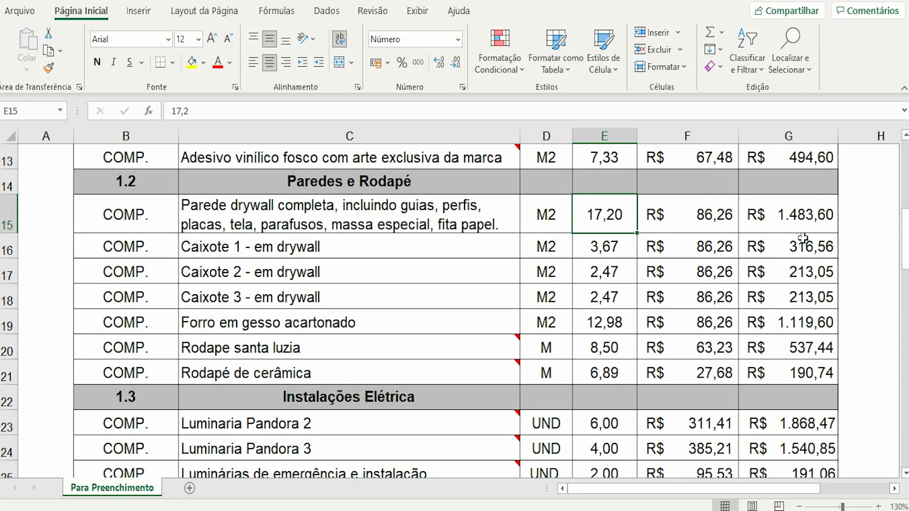
Check the total formula of the Parede drywall completa item and read the cost note on Luminaria Pandora 2
left_click(807, 222)
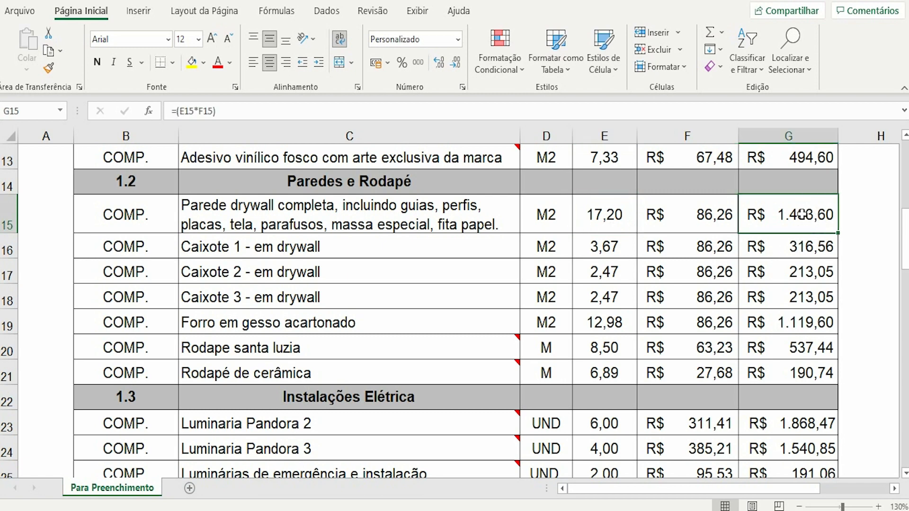
scroll(802, 214, "down", 1)
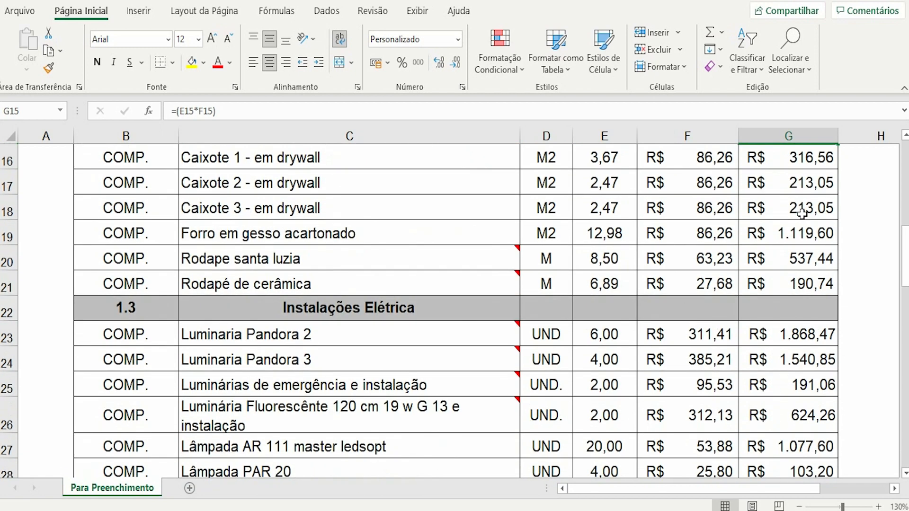
scroll(710, 231, "down", 2)
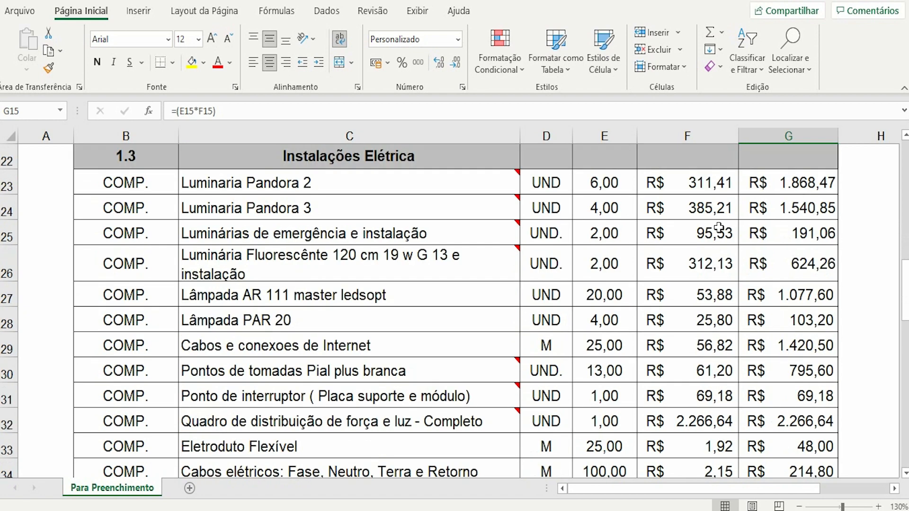
left_click(420, 187)
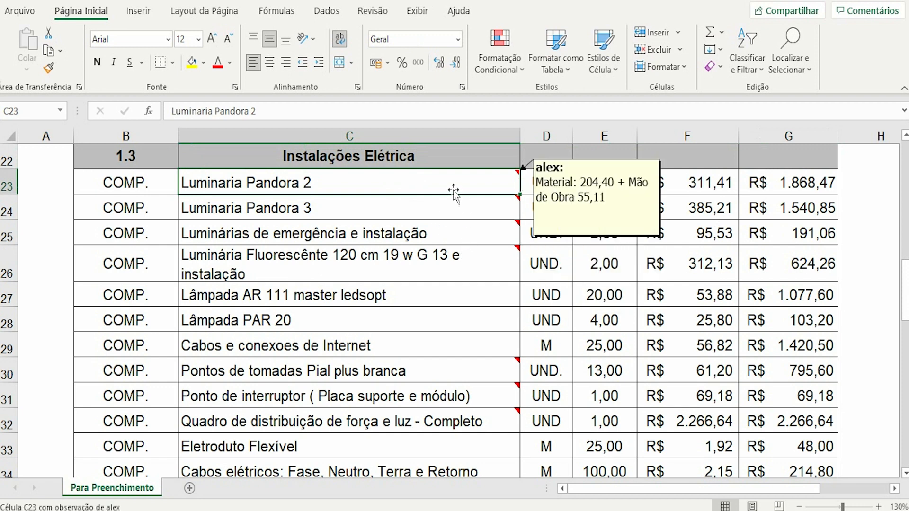
mouse_move(429, 235)
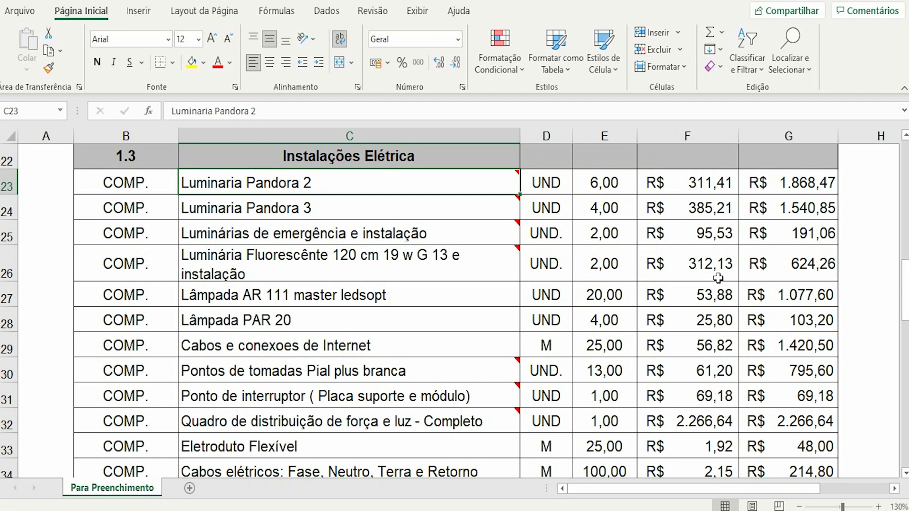
Check the unit value and total formulas of the Instalação de espelhos item under Instalações Gerais
scroll(683, 253, "down", 3)
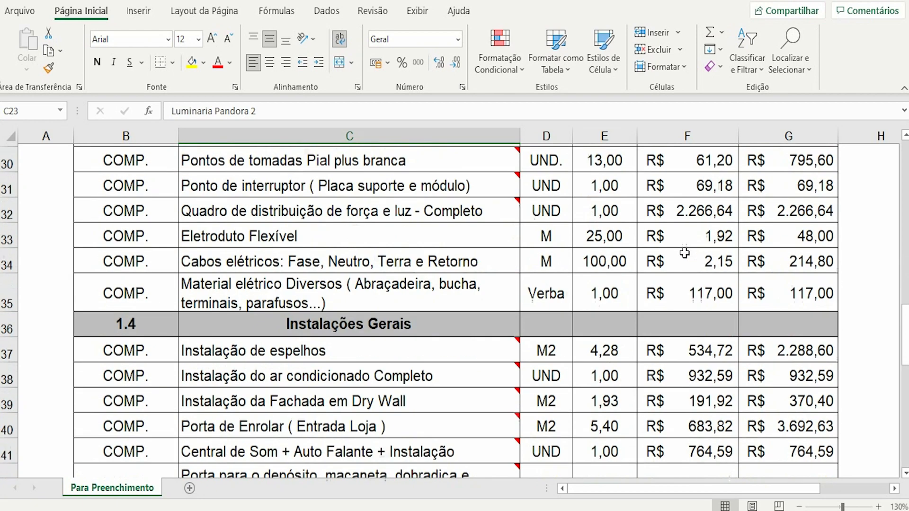
scroll(684, 253, "down", 1)
left_click(711, 247)
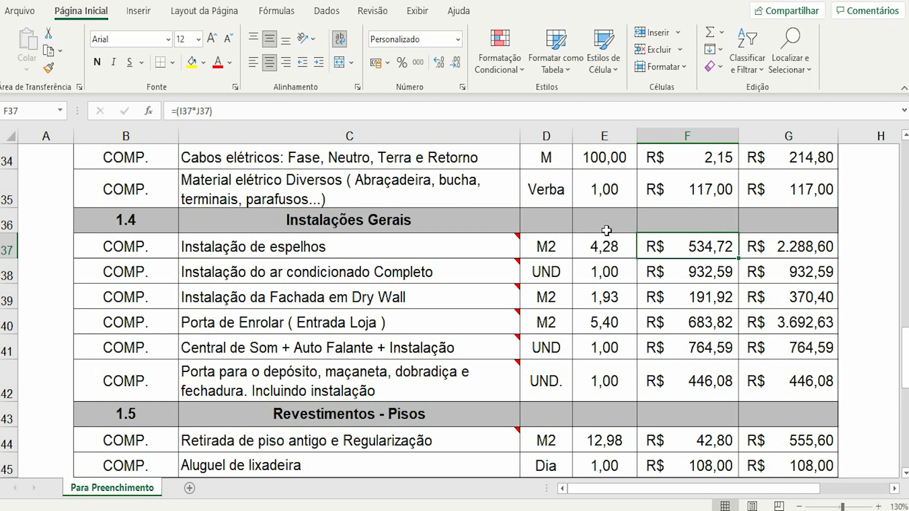
left_click(805, 239)
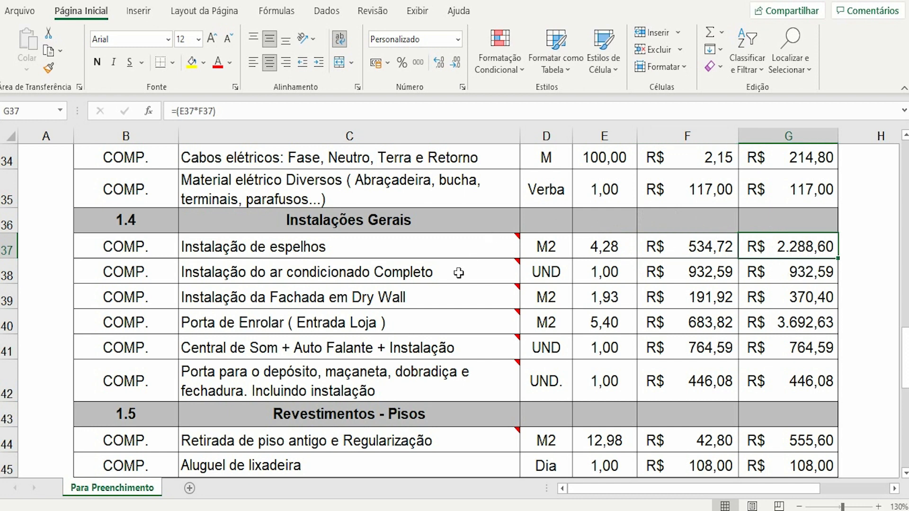
Check the description, unit value and quantity of the Instalação do ar condicionado Completo item
left_click(471, 265)
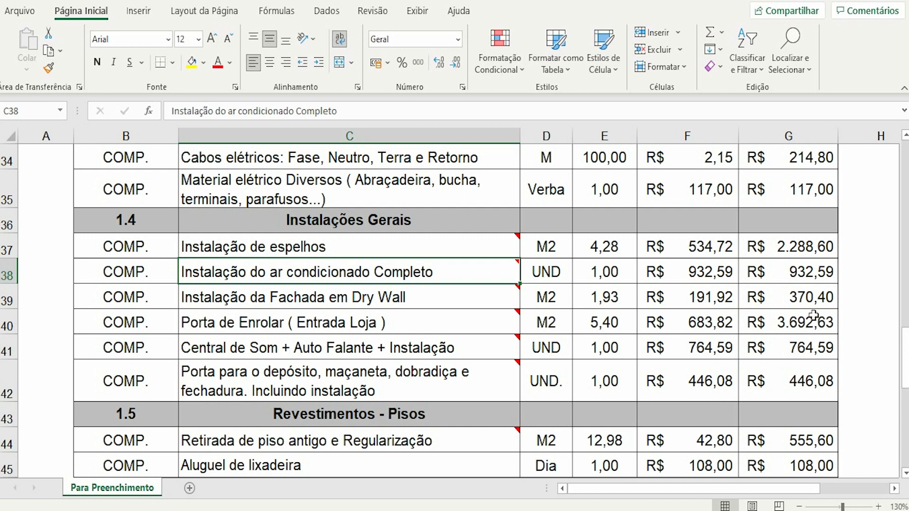
left_click(716, 277)
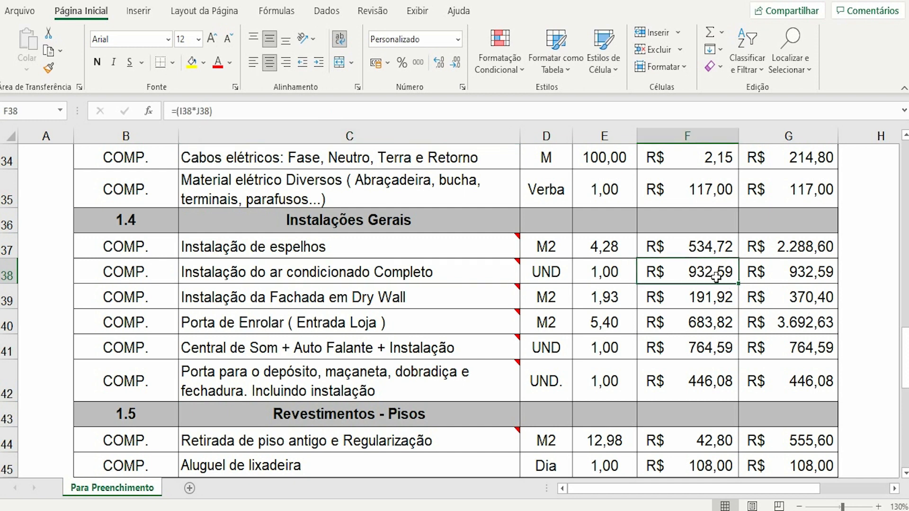
left_click(615, 276)
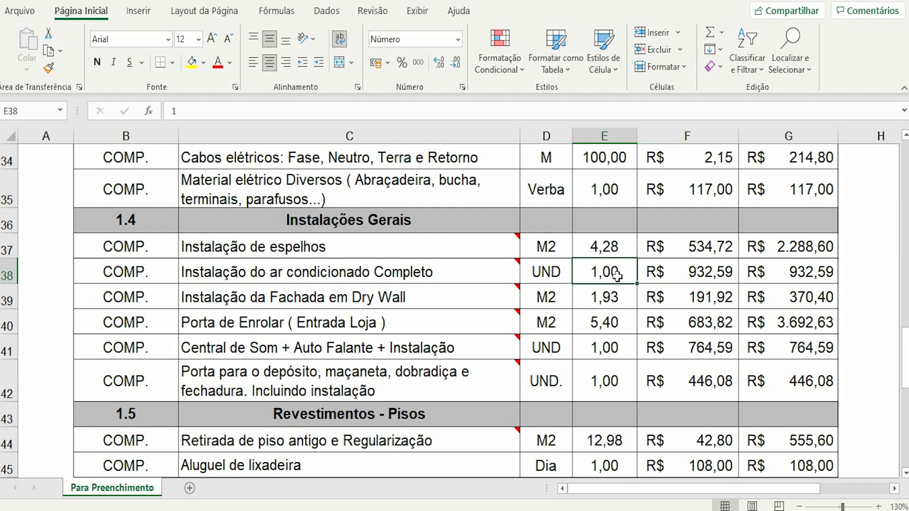
Review the unit values of the Instalações Gerais, Revestimentos - Pisos and Pintura items, and those of Serviços Preliminares
scroll(677, 270, "down", 2)
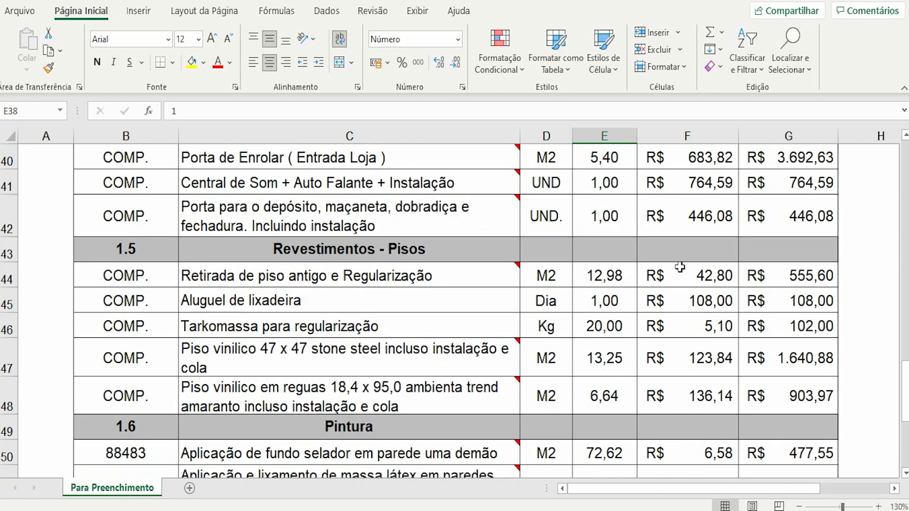
scroll(680, 267, "up", 2)
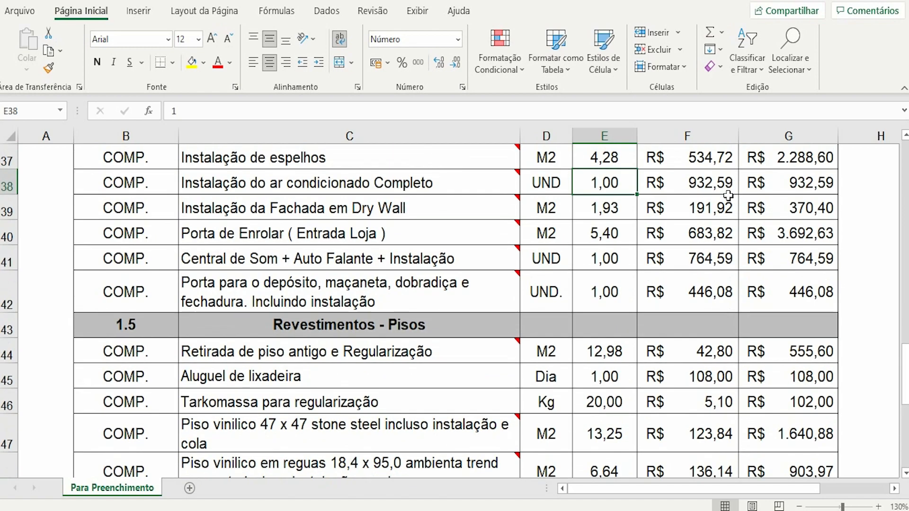
scroll(727, 197, "down", 2)
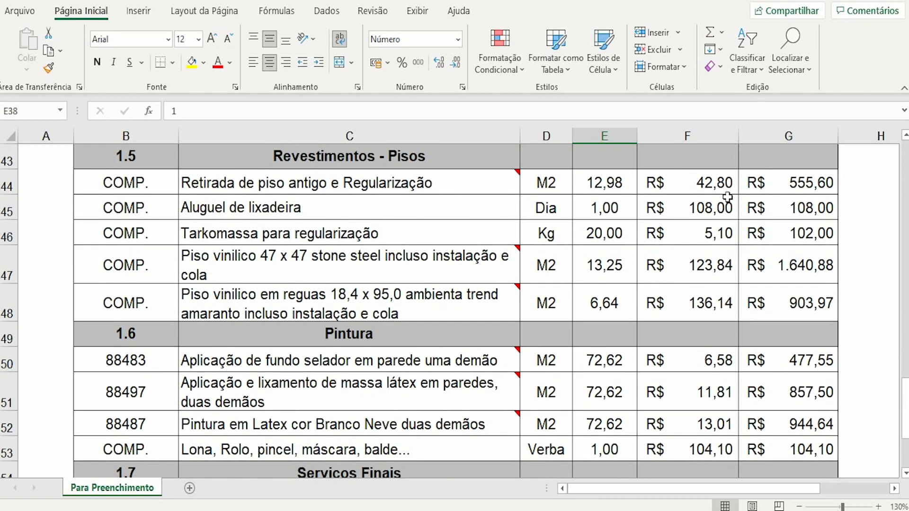
scroll(728, 197, "up", 12)
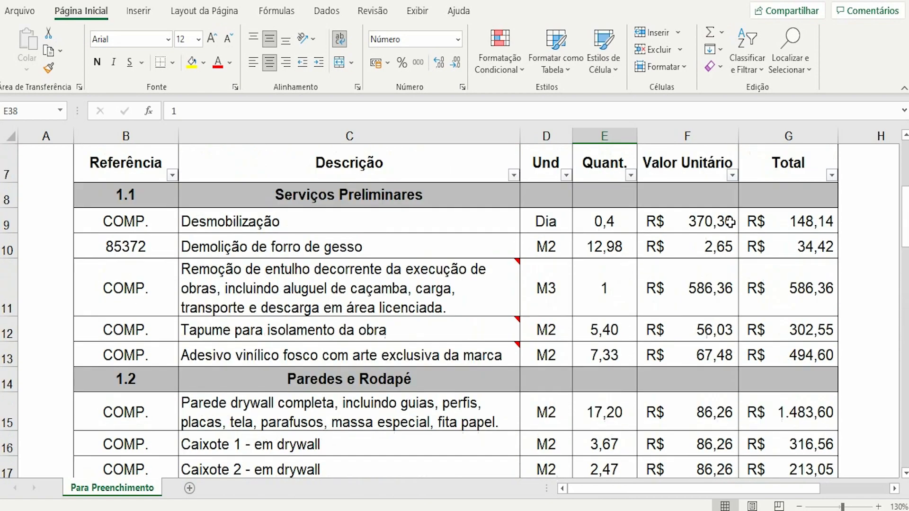
scroll(730, 221, "up", 1)
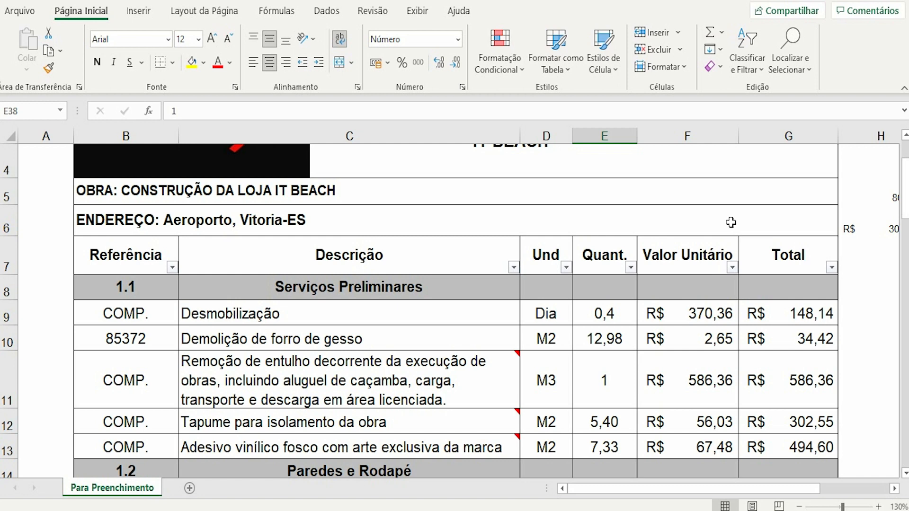
Check the sum formula of the grand total at the end of the budget
scroll(767, 237, "down", 6)
scroll(767, 237, "down", 9)
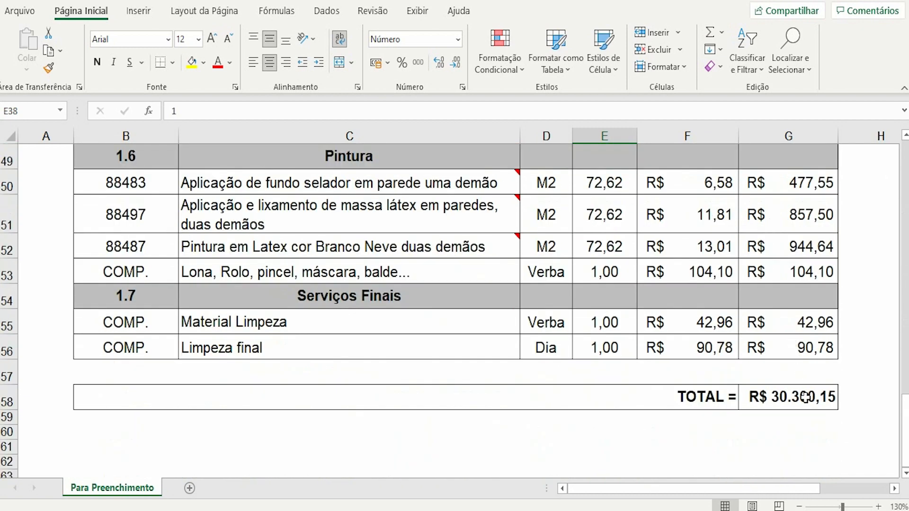
left_click(810, 398)
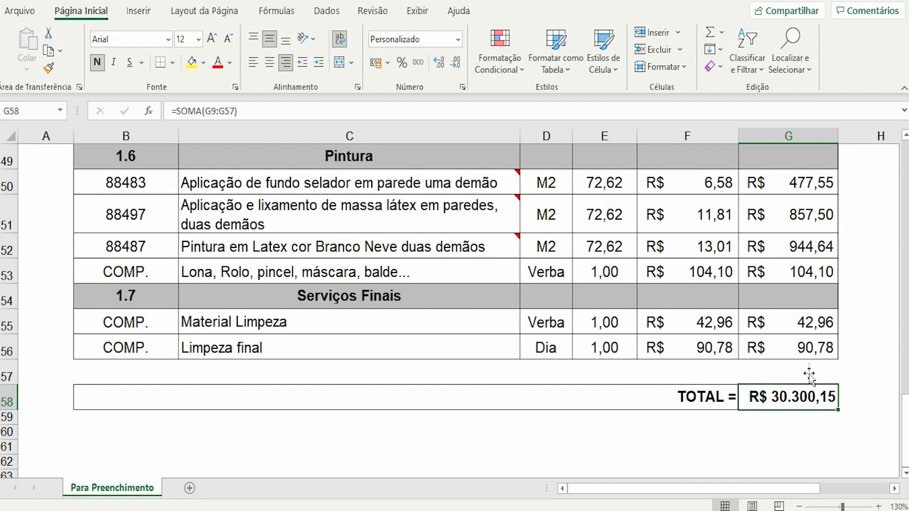
Look back over the whole budget up to its header, and review its sections again down to Pintura
scroll(810, 374, "up", 1)
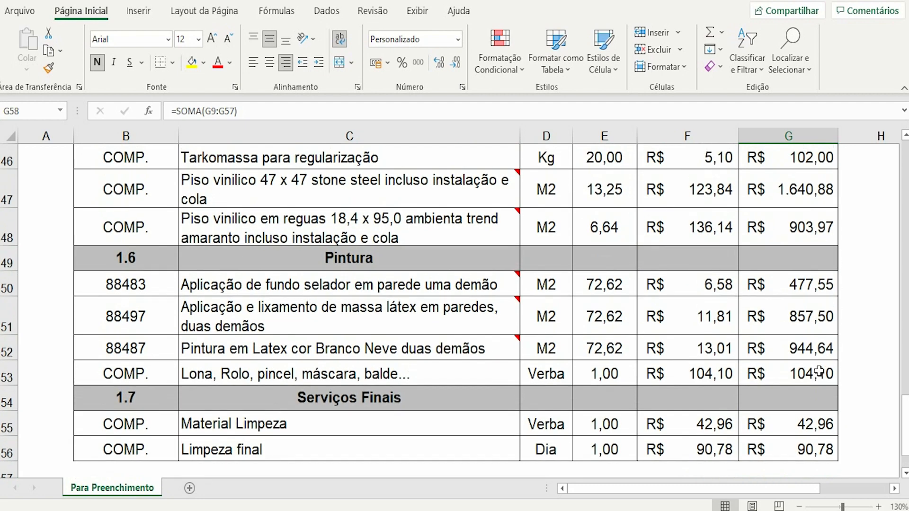
scroll(819, 371, "up", 2)
scroll(814, 368, "up", 1)
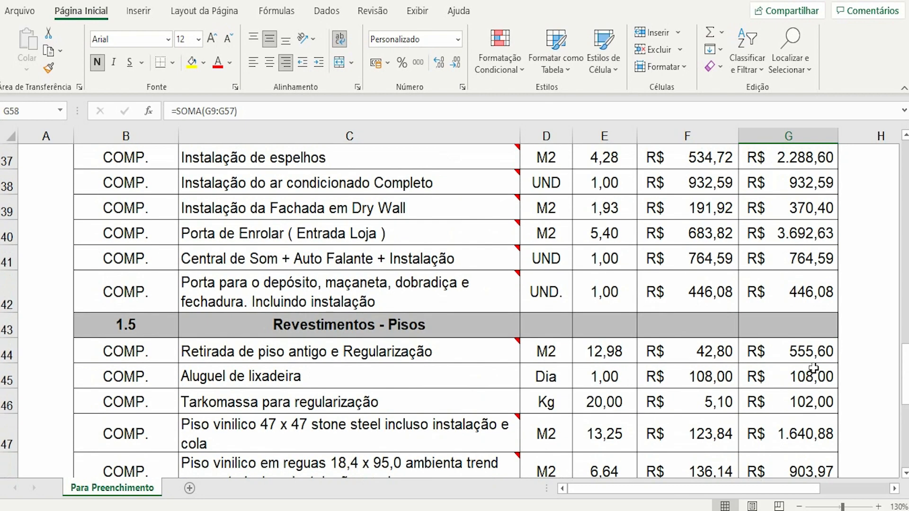
scroll(813, 367, "up", 2)
scroll(813, 364, "up", 10)
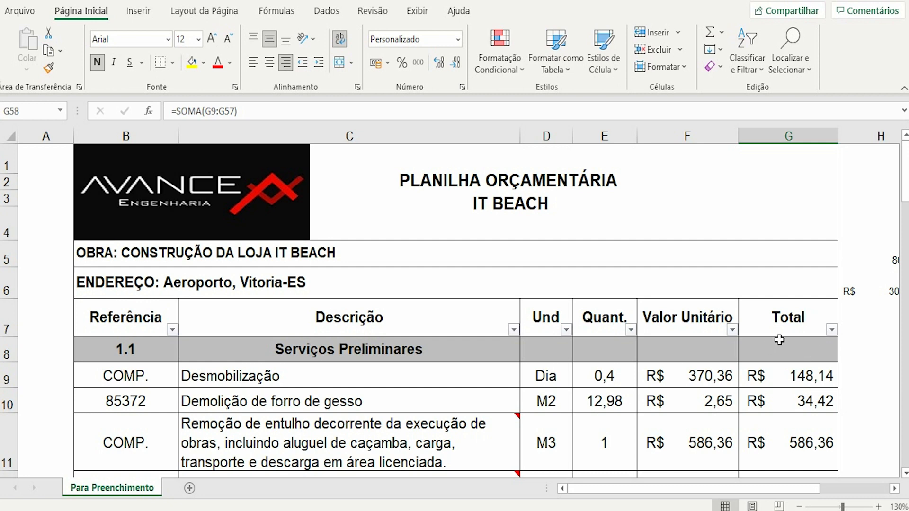
scroll(780, 340, "down", 5)
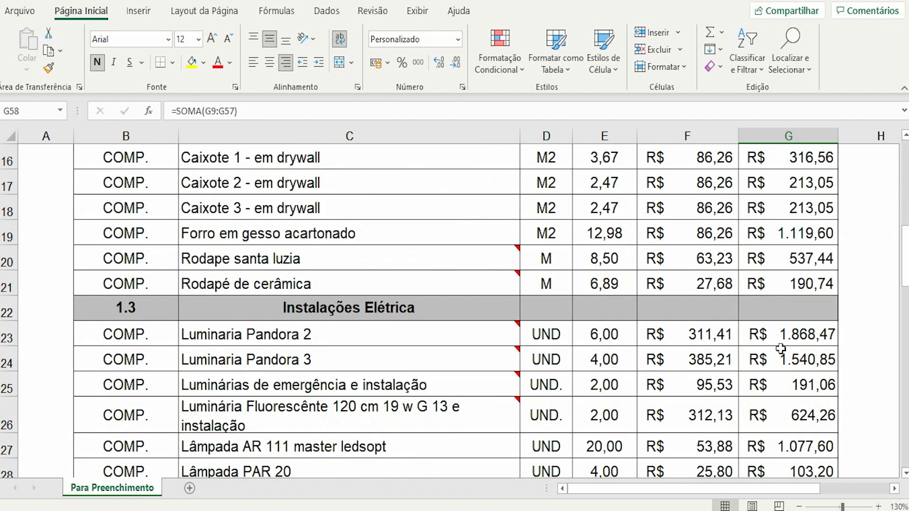
scroll(781, 349, "down", 6)
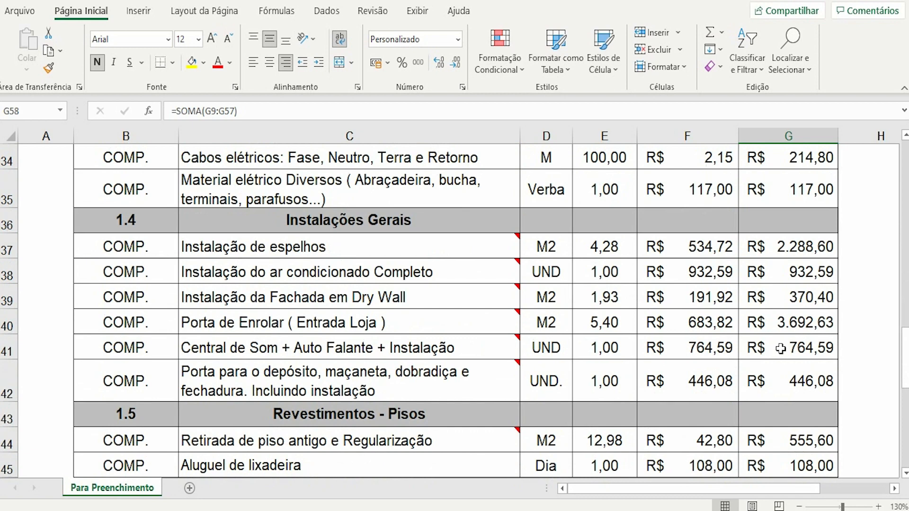
scroll(780, 349, "down", 1)
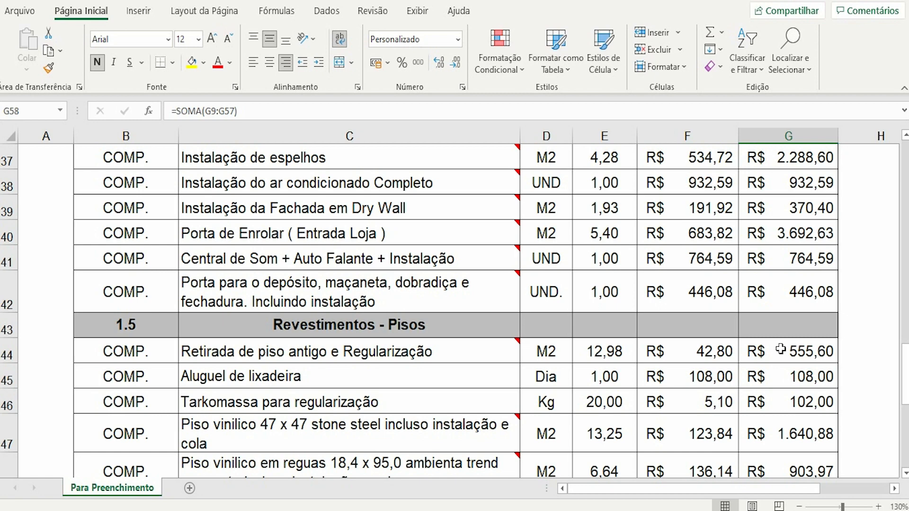
scroll(780, 349, "down", 2)
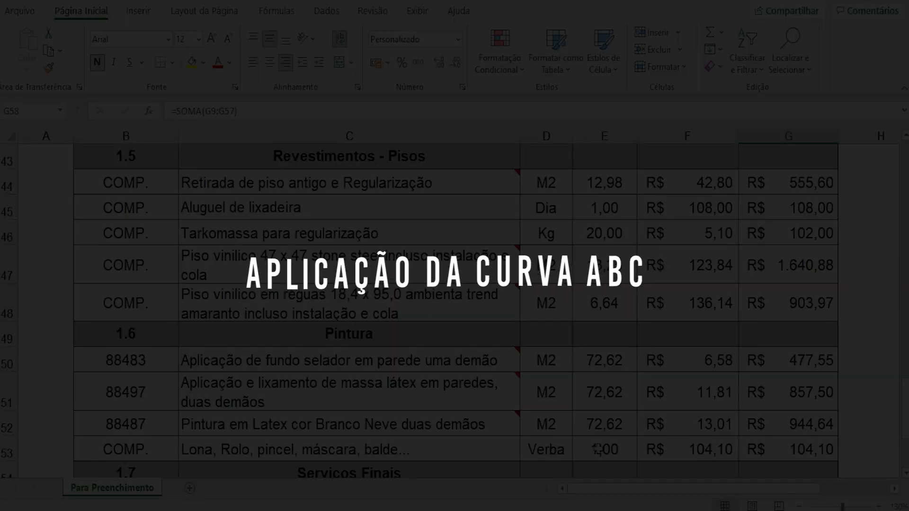
Switch to the Casa 1 Pavimento workbook and examine the item classes on its Curva ABC sheet down to class C
mouse_move(478, 510)
left_click(298, 470)
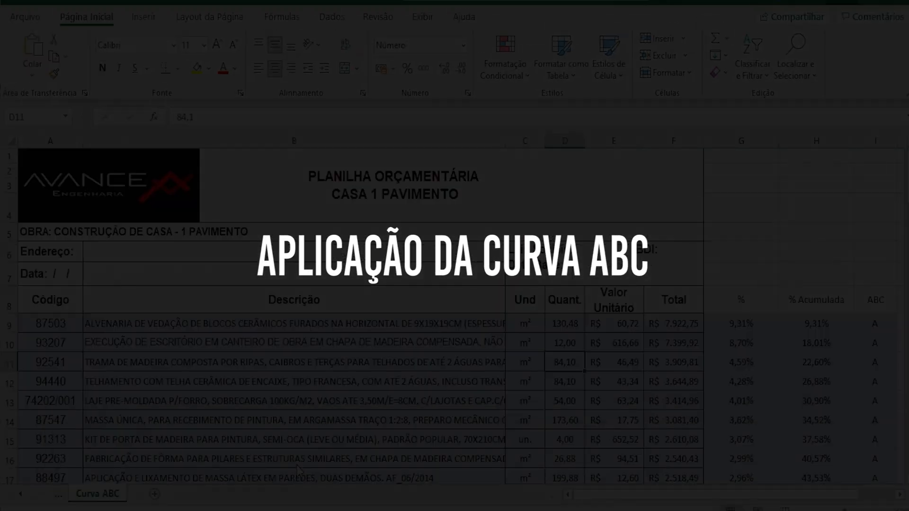
scroll(475, 342, "down", 3)
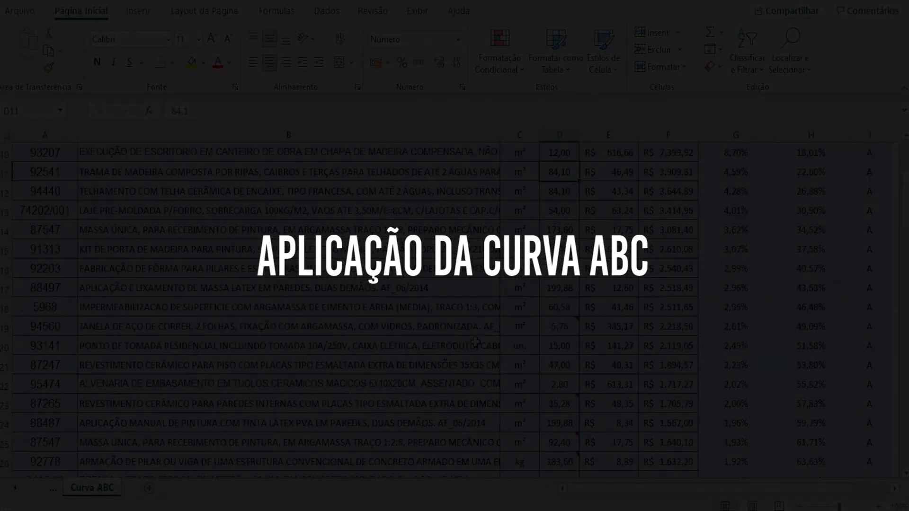
scroll(475, 341, "up", 2)
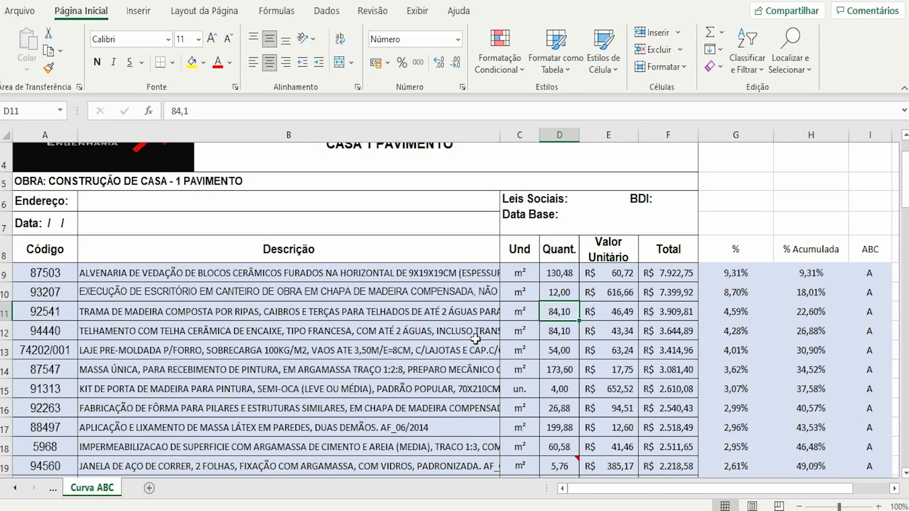
scroll(474, 338, "down", 6)
scroll(476, 326, "down", 14)
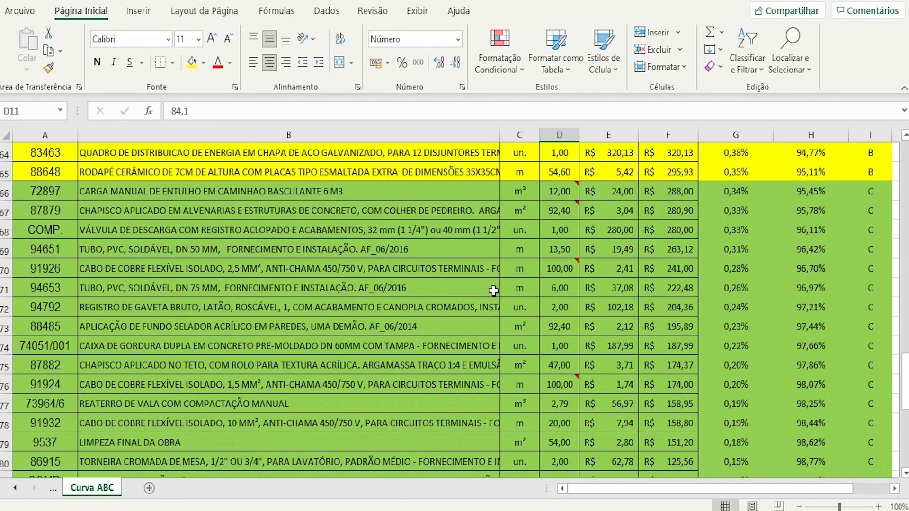
Switch to Curva ABC..pdf in the PDF reader and examine the ABC curve chart with its A, B and C ranges
mouse_move(372, 504)
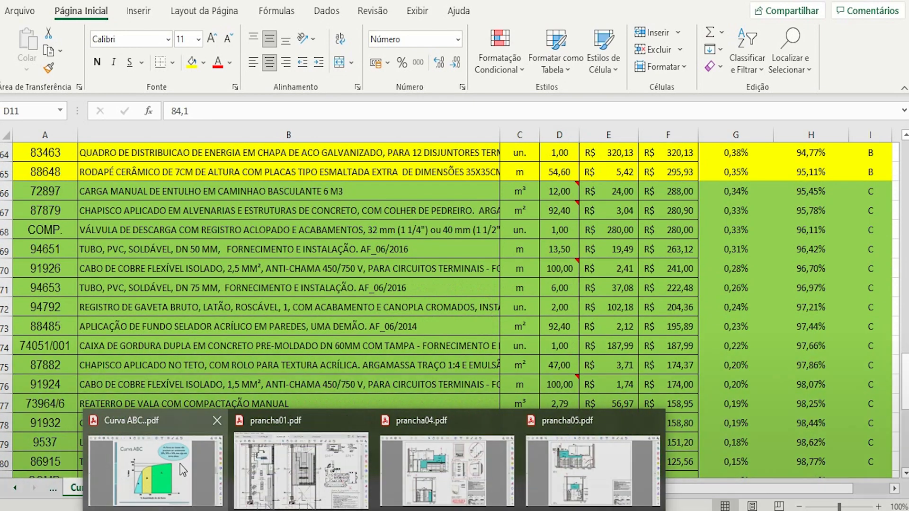
left_click(182, 470)
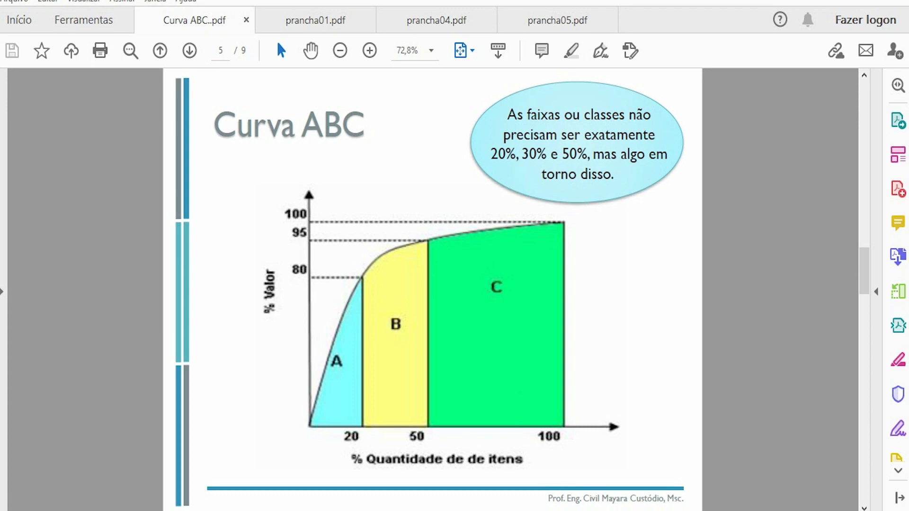
Return to the Curva ABC sheet and examine the cumulative percentages from the class C items up through B and A
mouse_move(548, 510)
left_click(305, 442)
scroll(512, 417, "up", 1)
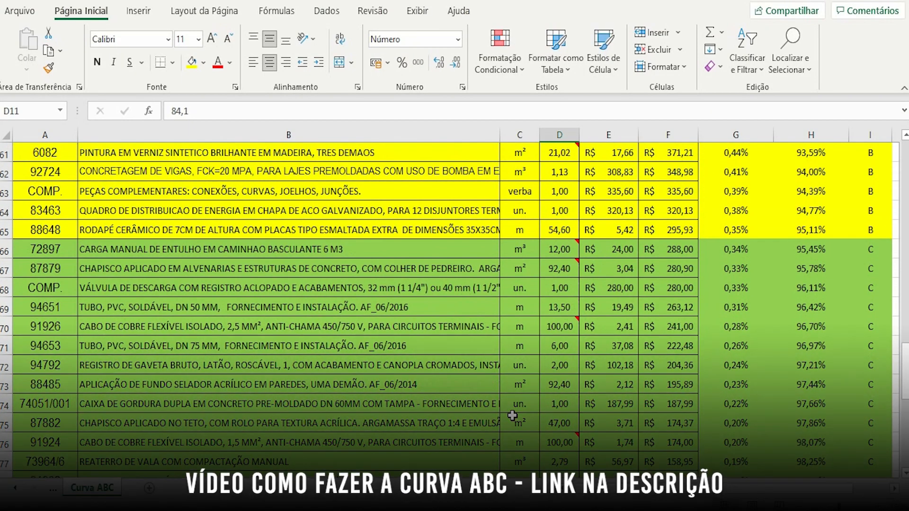
scroll(513, 415, "up", 7)
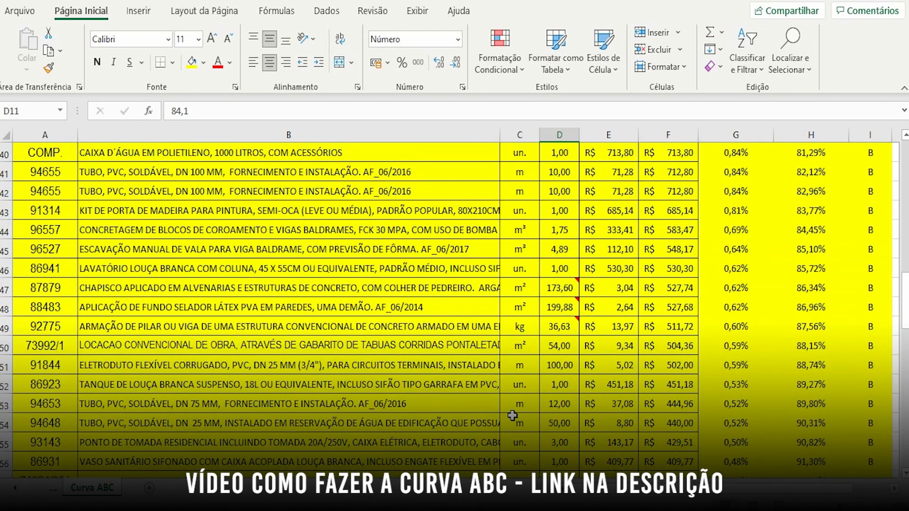
scroll(512, 416, "up", 3)
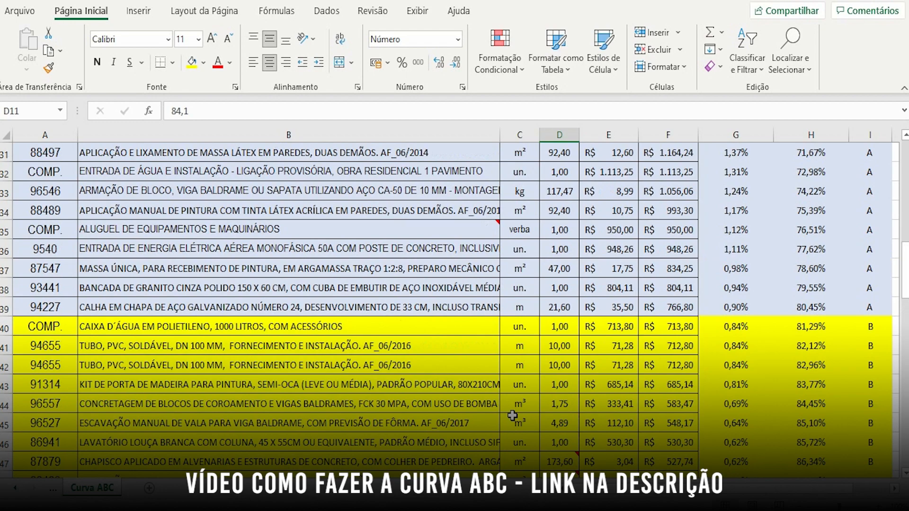
scroll(513, 415, "up", 2)
scroll(513, 415, "up", 4)
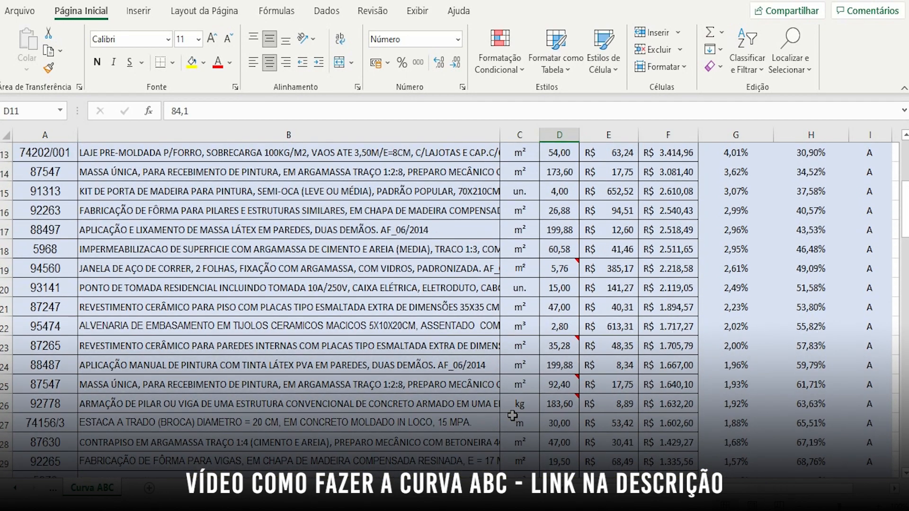
On the Curva ABC sheet, compare the Total of the first class A item in F9 with the low-value item in F96
scroll(513, 416, "up", 2)
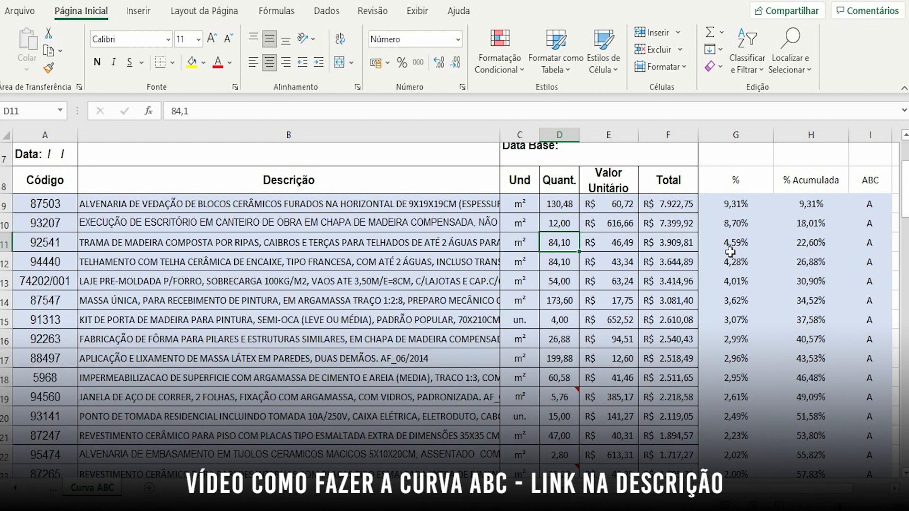
left_click(690, 202)
scroll(686, 213, "down", 20)
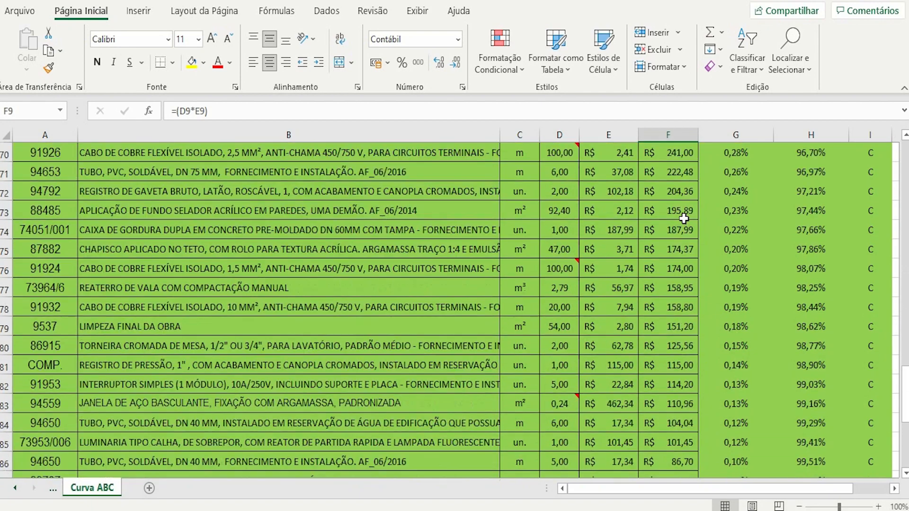
scroll(683, 219, "down", 5)
left_click(679, 363)
Examine the individual and cumulative percentages from the class C items through class B up to the first class A item
scroll(752, 222, "up", 2)
scroll(730, 303, "up", 3)
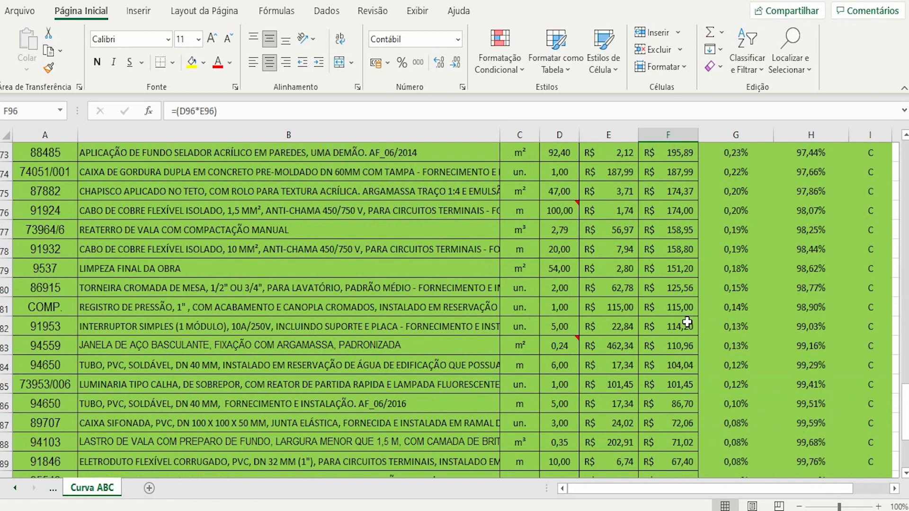
scroll(787, 353, "up", 8)
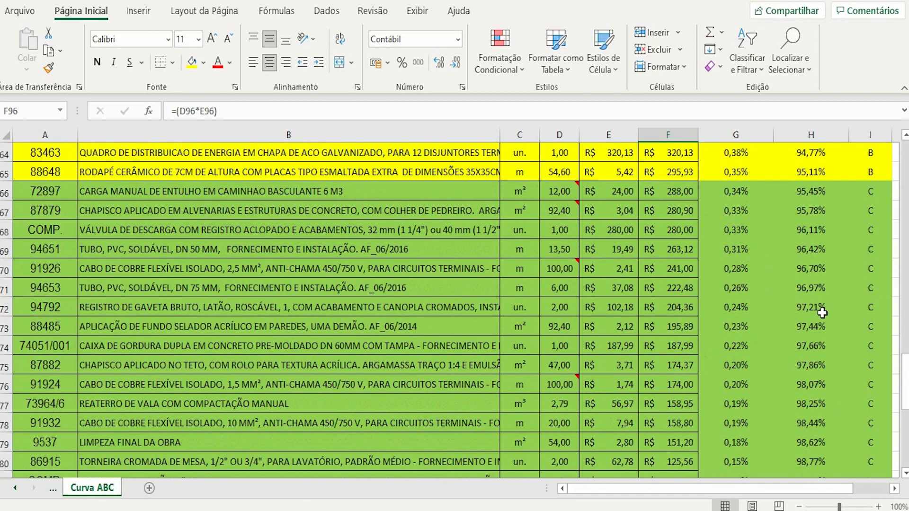
scroll(735, 308, "up", 3)
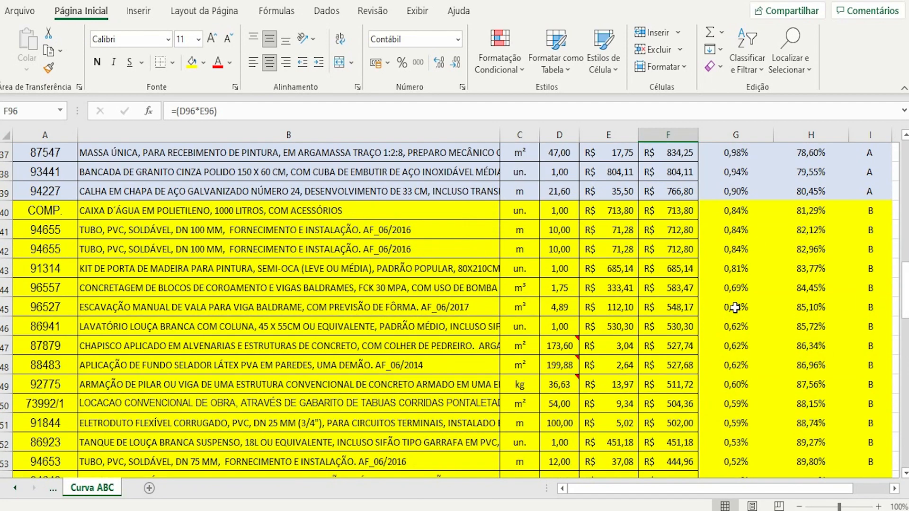
scroll(740, 327, "up", 7)
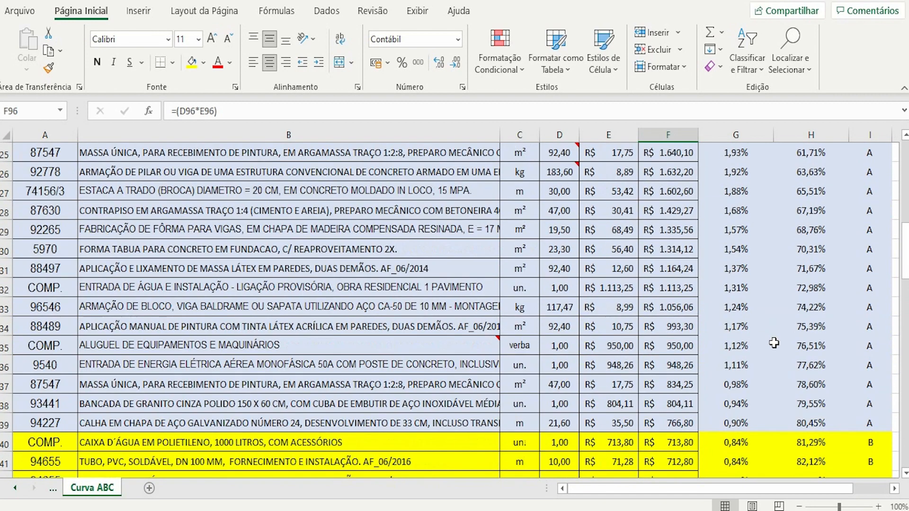
scroll(737, 314, "up", 1)
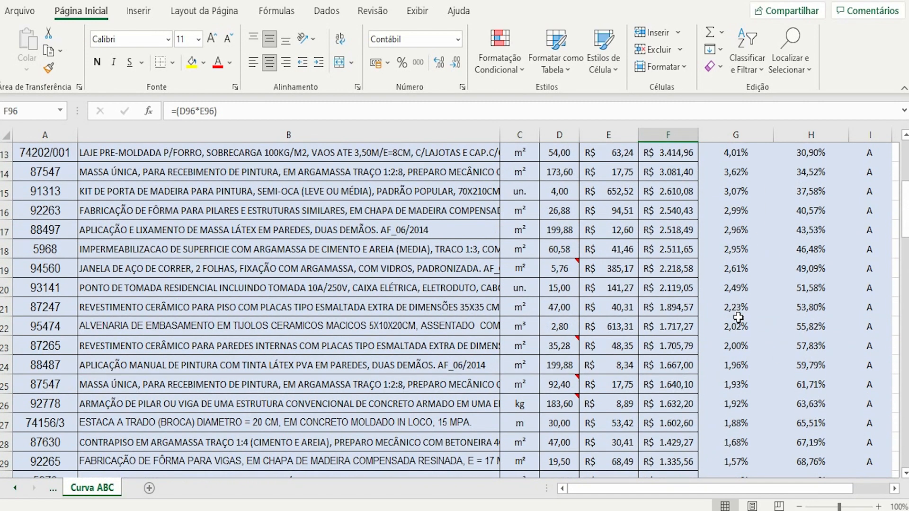
scroll(822, 289, "up", 2)
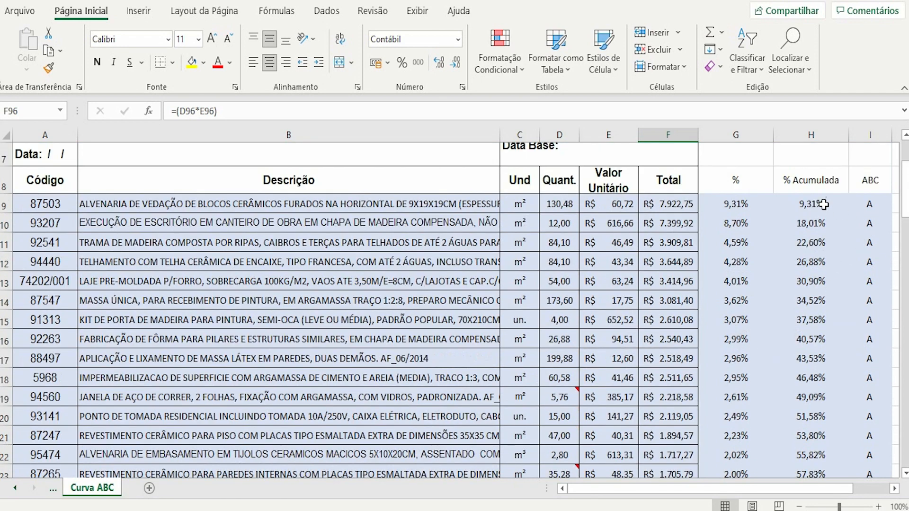
Look over the Curva ABC sheet's header and the totals and percentages of its first class A items
scroll(752, 226, "down", 1)
scroll(715, 305, "up", 2)
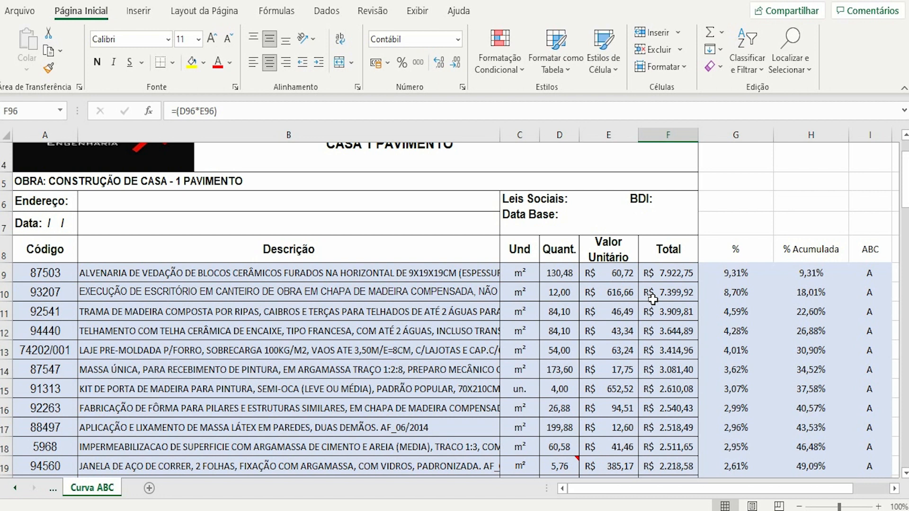
scroll(653, 299, "up", 1)
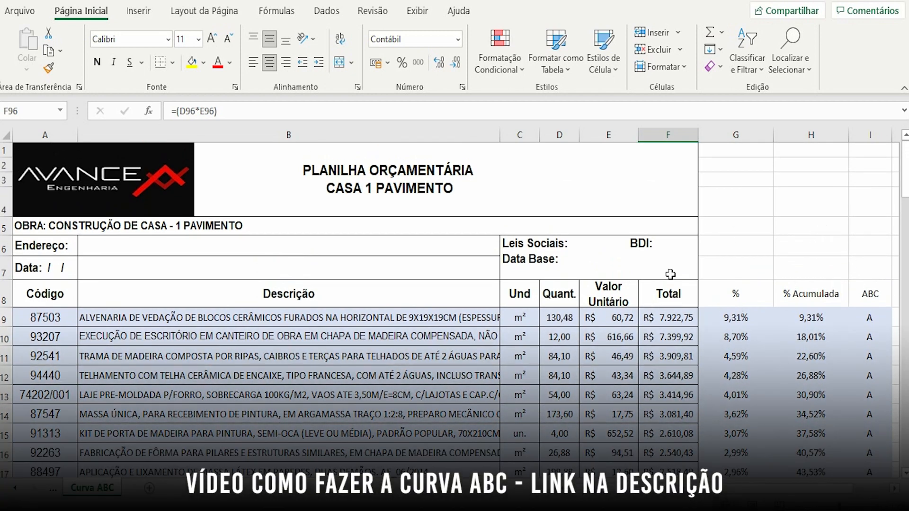
scroll(717, 276, "down", 2)
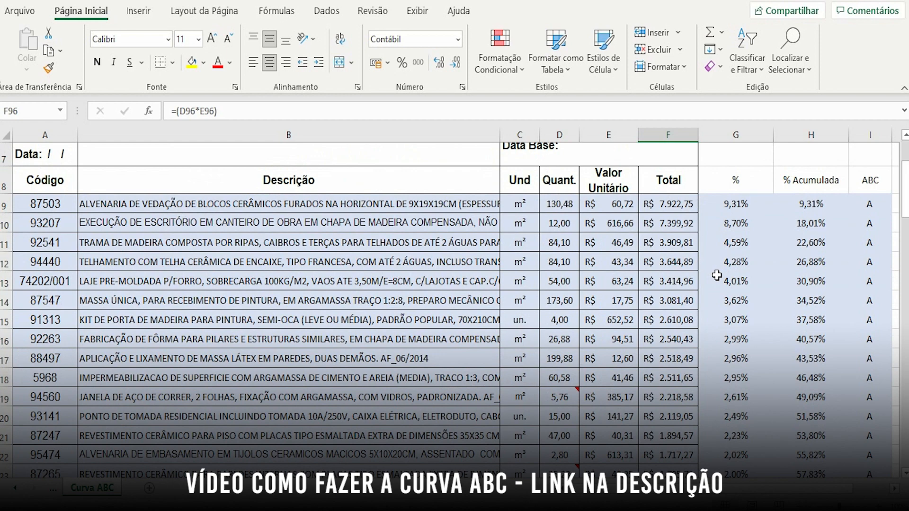
scroll(725, 323, "up", 1)
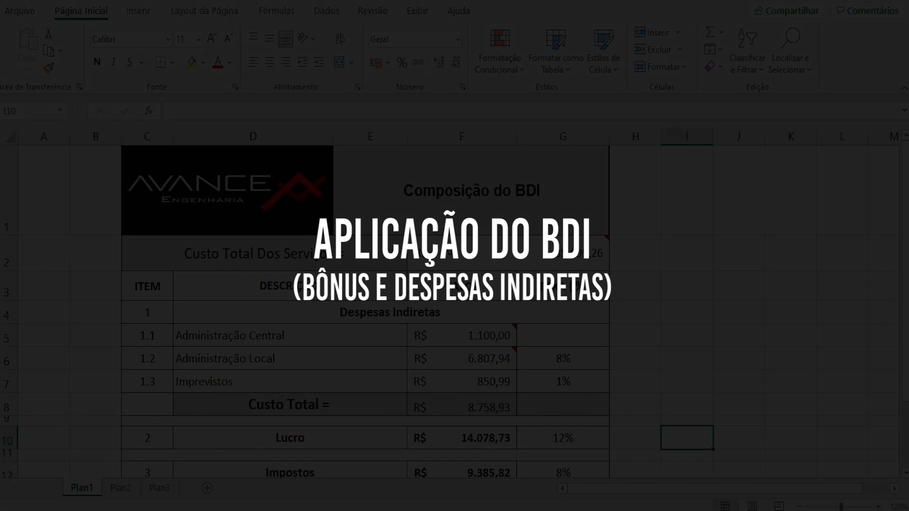
Review the Composição do BDI table from its title through Despesas Indiretas and Lucro to the BDI row and back
left_click(539, 199)
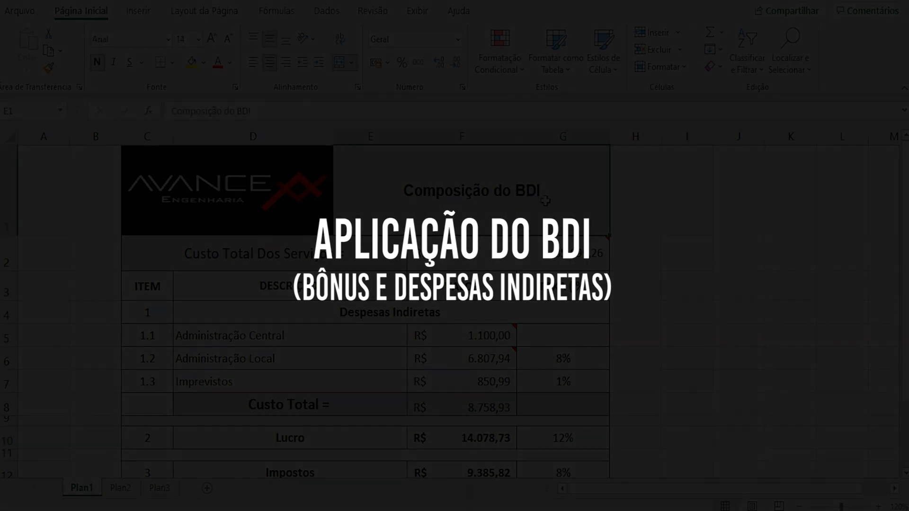
scroll(534, 211, "down", 2)
scroll(532, 213, "down", 1)
left_click(335, 284)
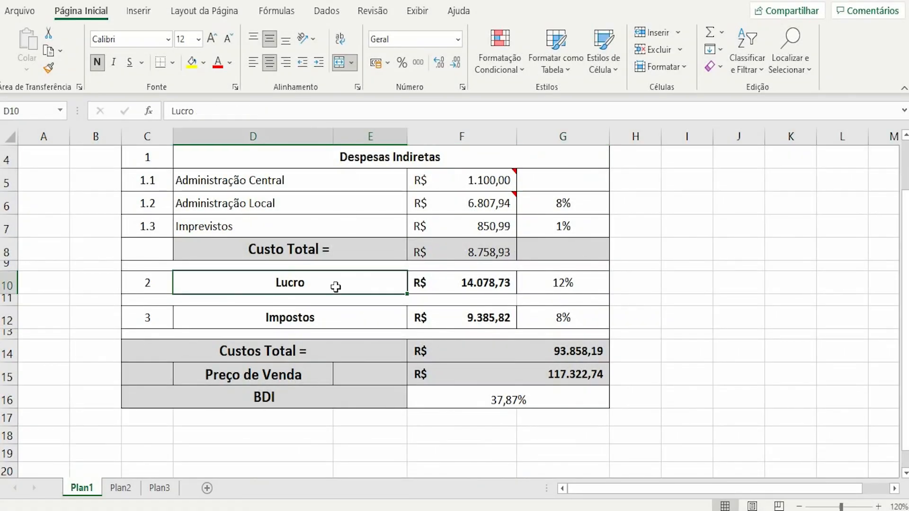
scroll(559, 207, "up", 3)
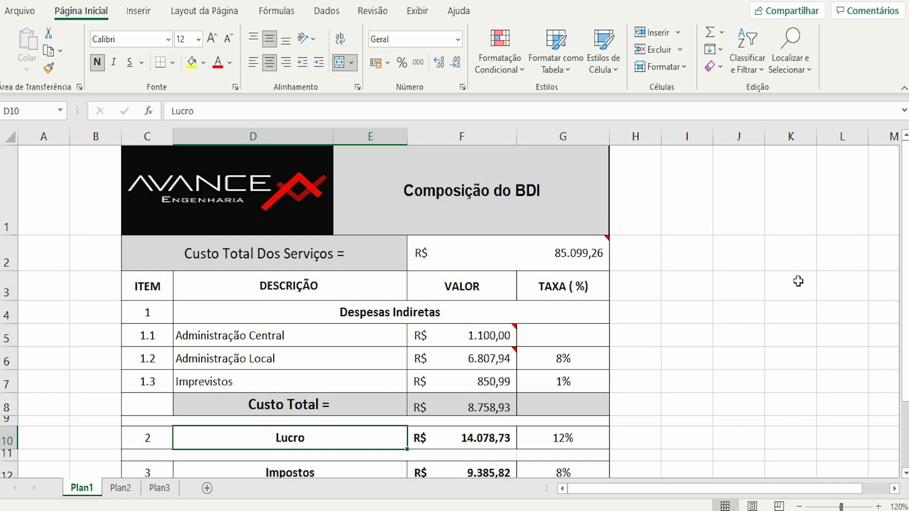
Inspect the formula behind the BDI percentage in F16 and look back at the total service cost
left_click(606, 227)
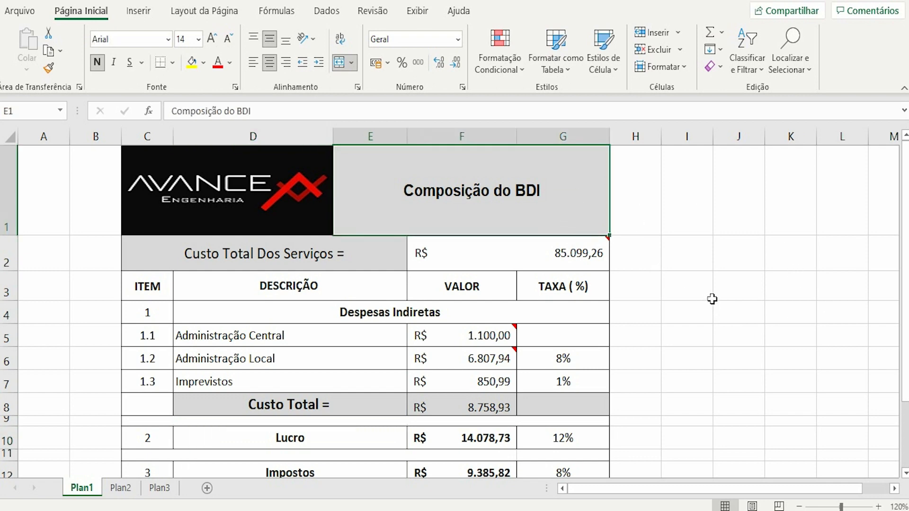
scroll(718, 298, "down", 1)
scroll(725, 298, "up", 1)
scroll(725, 297, "down", 1)
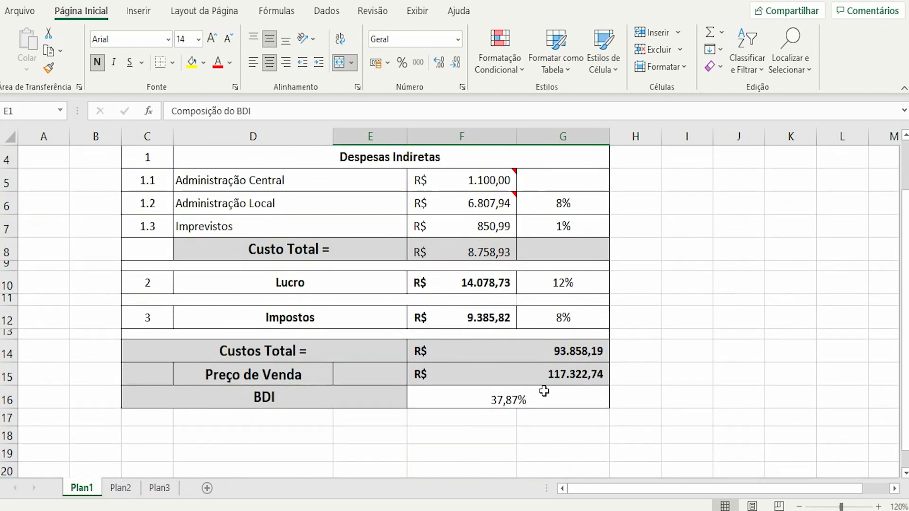
left_click(540, 399)
scroll(771, 385, "up", 1)
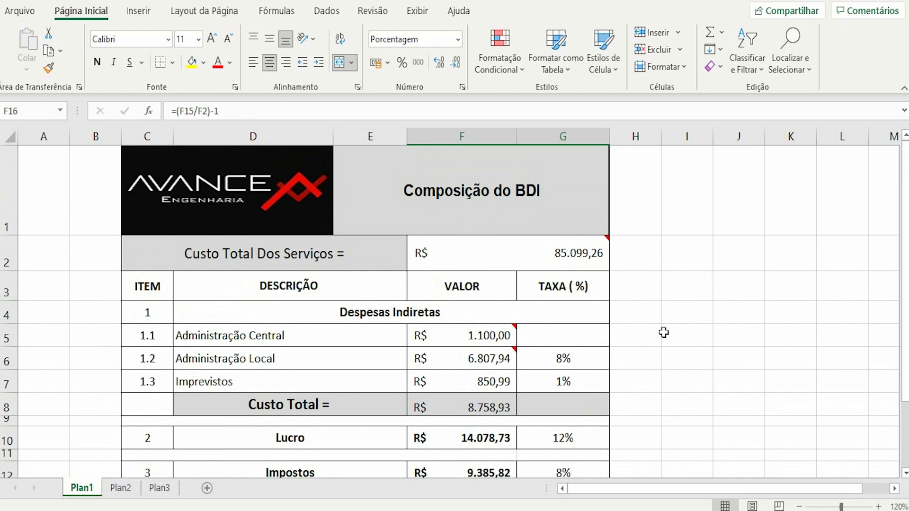
Go through the Imprevistos, Lucro and Impostos entries of the BDI table and inspect the Lucro and Impostos rates
scroll(663, 331, "down", 1)
scroll(663, 332, "up", 1)
left_click(278, 381)
mouse_move(432, 362)
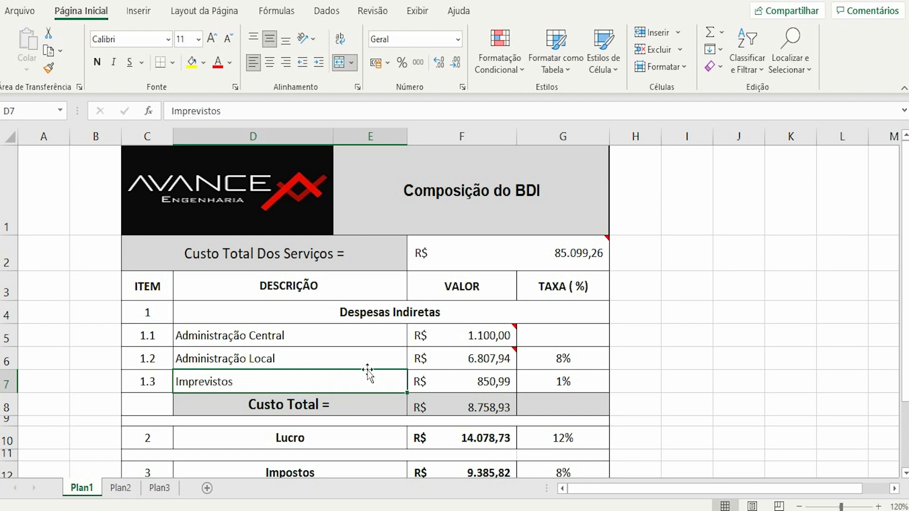
scroll(371, 334, "down", 1)
left_click(332, 290)
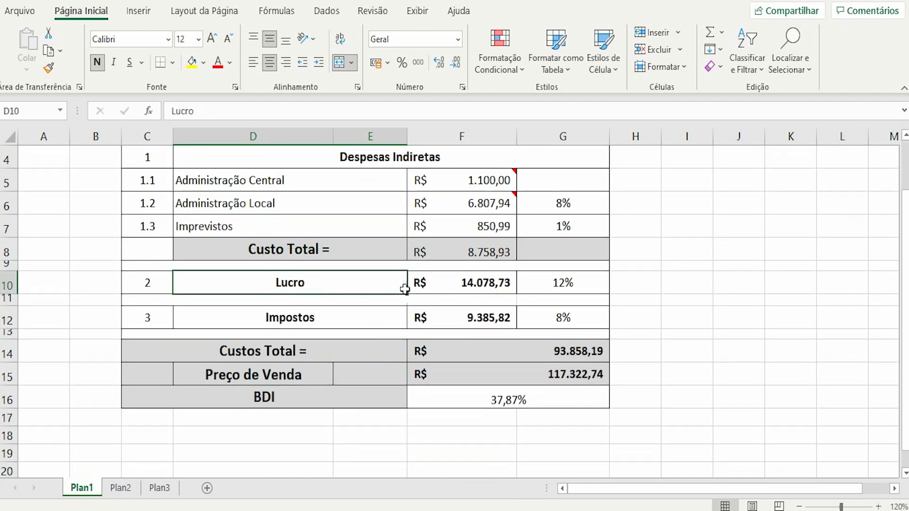
left_click(568, 282)
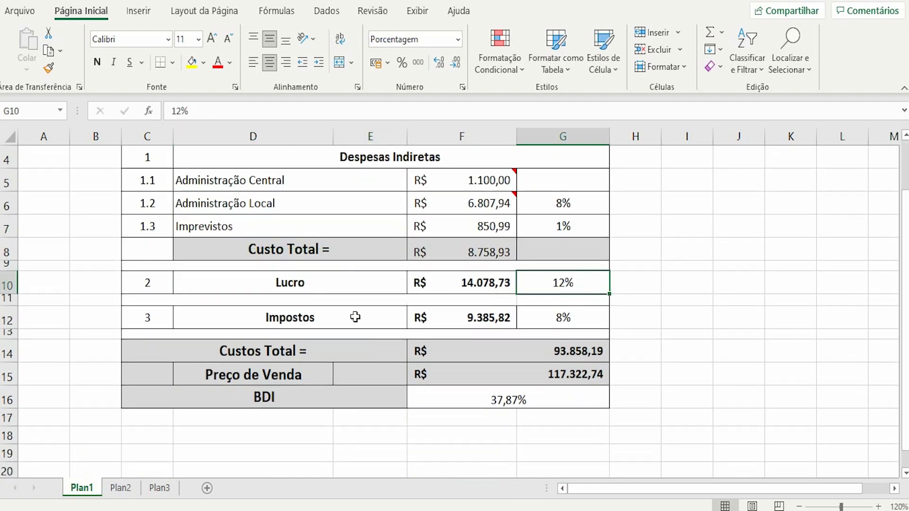
left_click(355, 316)
left_click(568, 311)
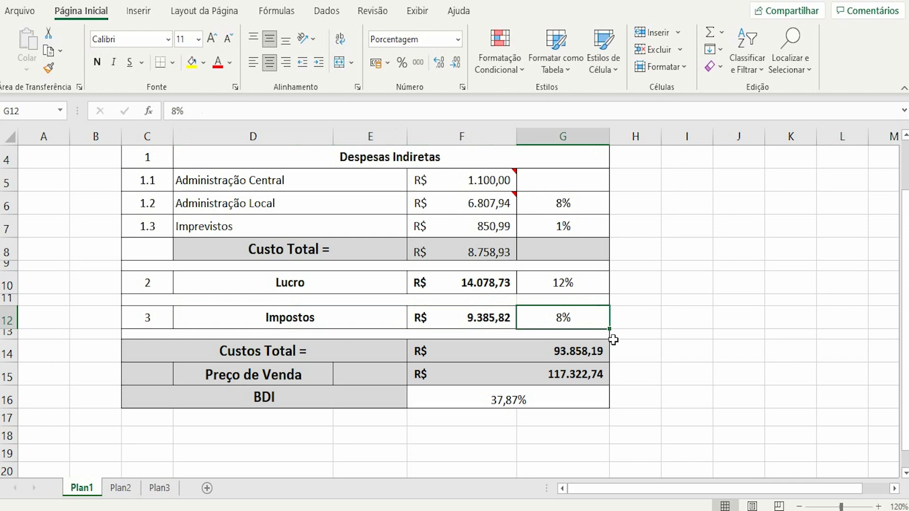
scroll(643, 345, "up", 1)
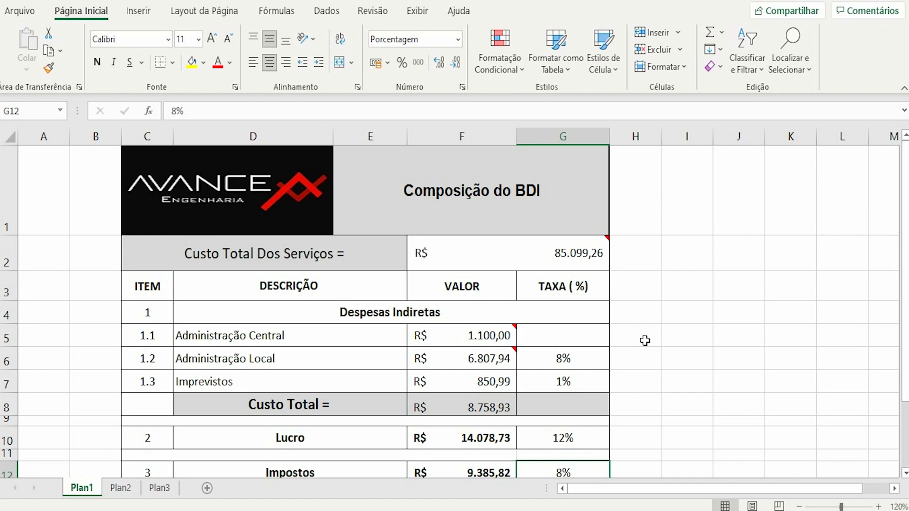
Switch to the IT Beach budget workbook and go to its Serviços Preliminares section
mouse_move(472, 510)
left_click(572, 472)
scroll(720, 371, "down", 4)
scroll(771, 399, "up", 5)
scroll(772, 410, "up", 10)
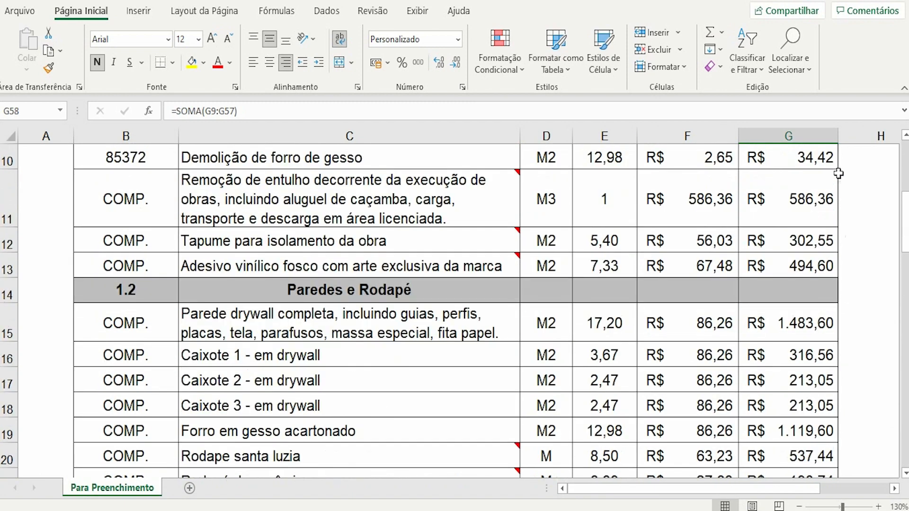
scroll(832, 245, "up", 3)
scroll(814, 293, "down", 2)
Inspect the Total formulas of the Serviços Preliminares items and look over the totals down to Instalações Elétrica
left_click(817, 222)
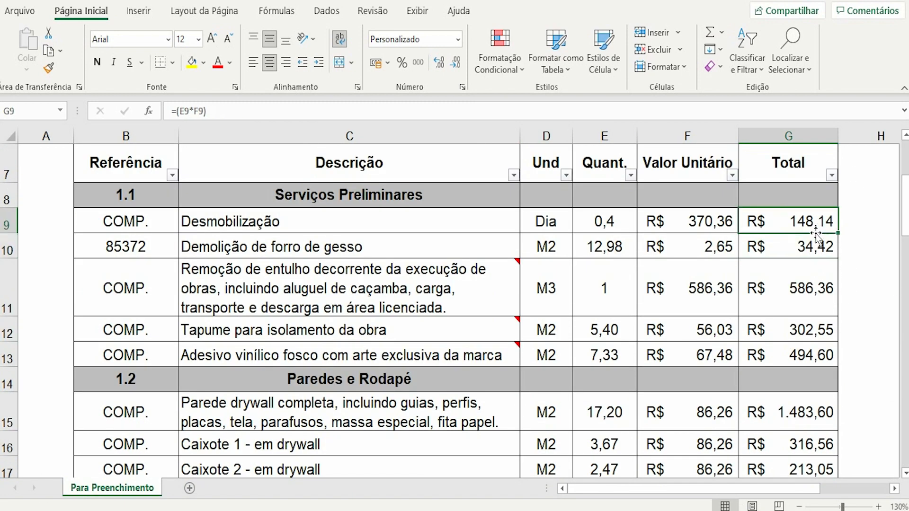
left_click(816, 246)
left_click(805, 290)
scroll(802, 256, "down", 1)
left_click(801, 255)
scroll(797, 326, "down", 1)
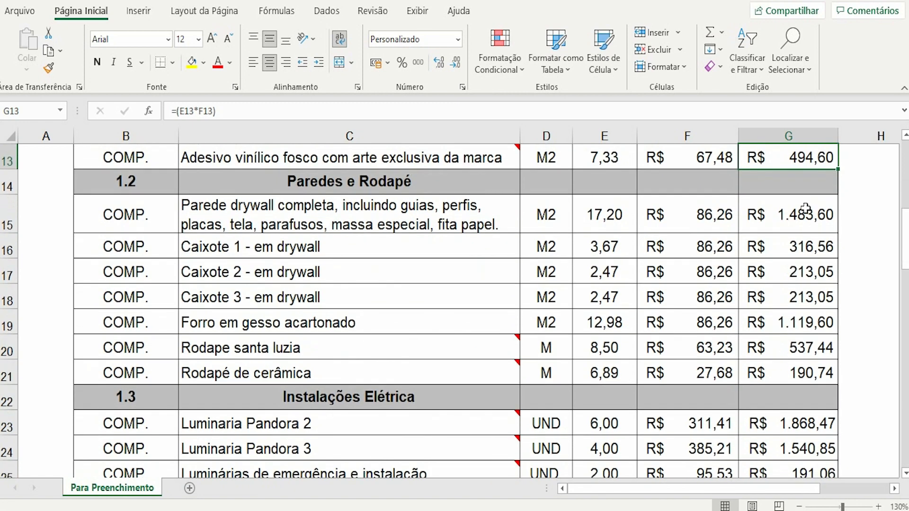
scroll(773, 291, "down", 1)
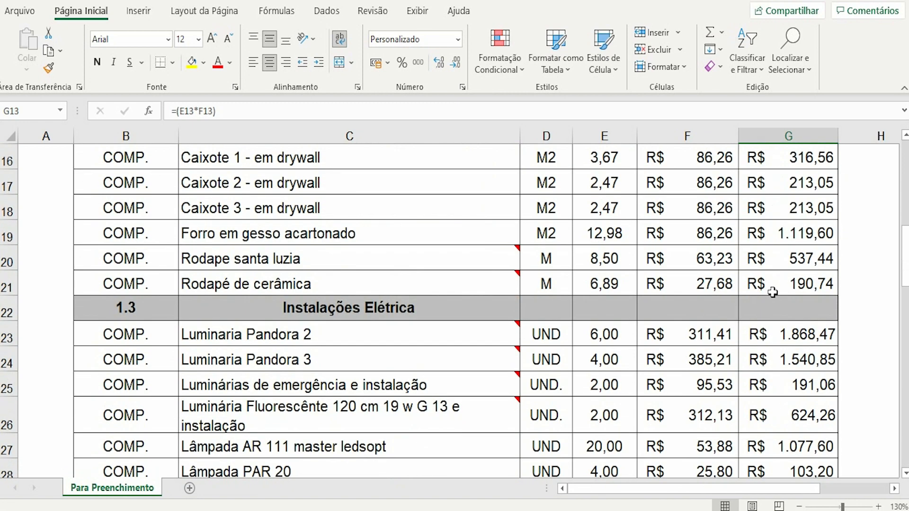
scroll(805, 312, "up", 2)
scroll(813, 244, "up", 1)
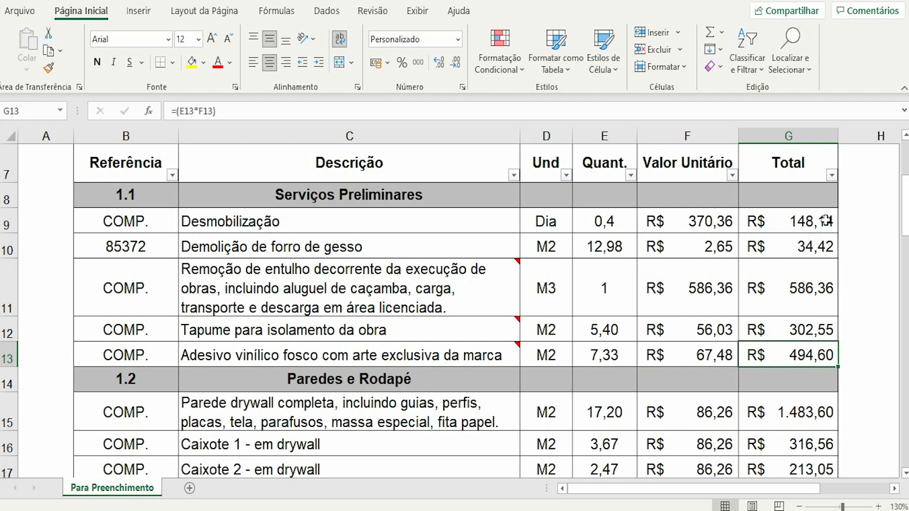
Select the Serviços Preliminares totals and the grand total cell, and look back up to the budget's header
left_click_drag(826, 221, 799, 388)
left_click(797, 438)
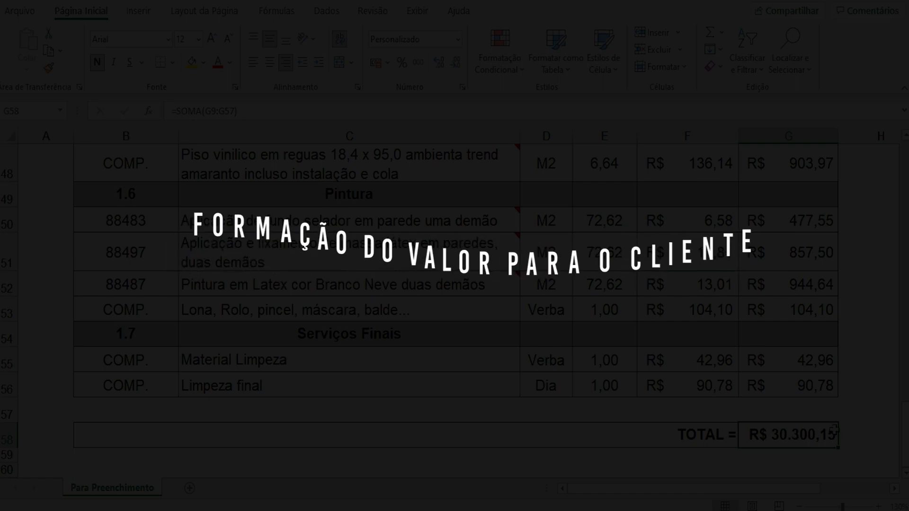
scroll(805, 433, "up", 4)
scroll(829, 426, "up", 6)
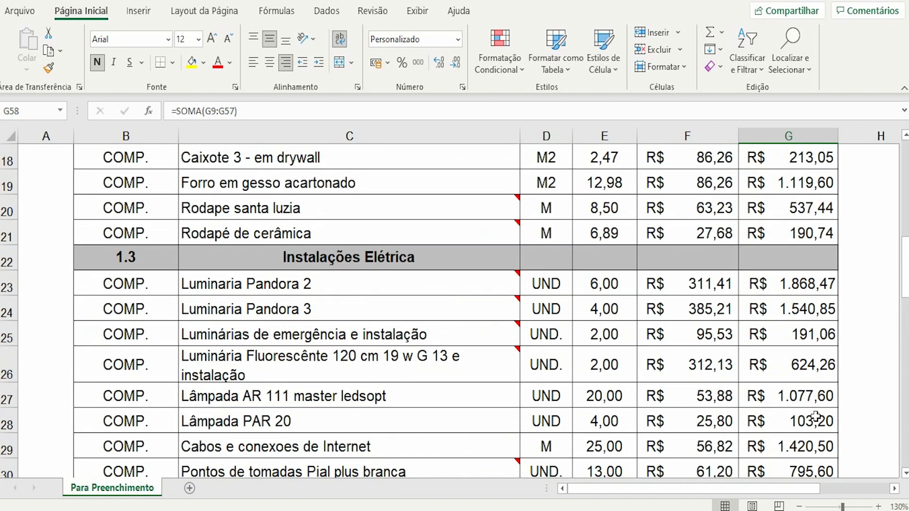
scroll(815, 416, "up", 6)
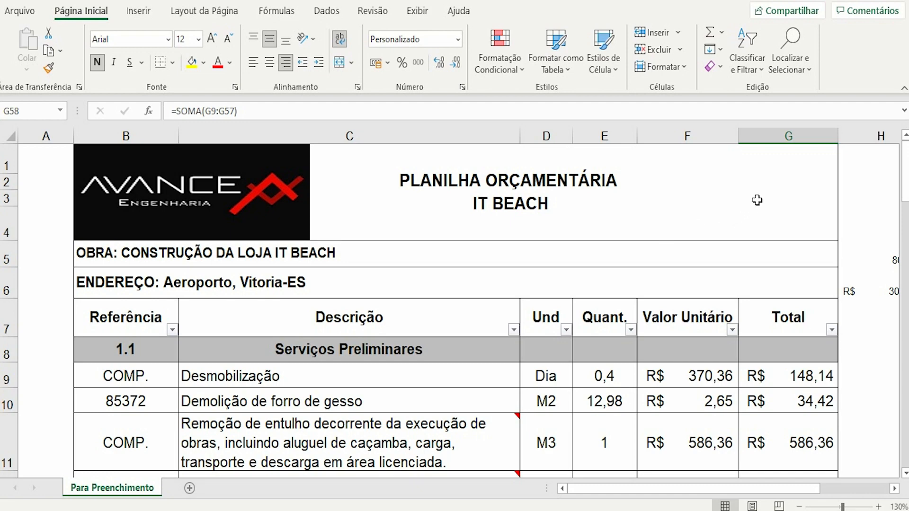
Review the whole IT Beach budget from its header down to the TOTAL row and back up through its sections
scroll(753, 201, "down", 15)
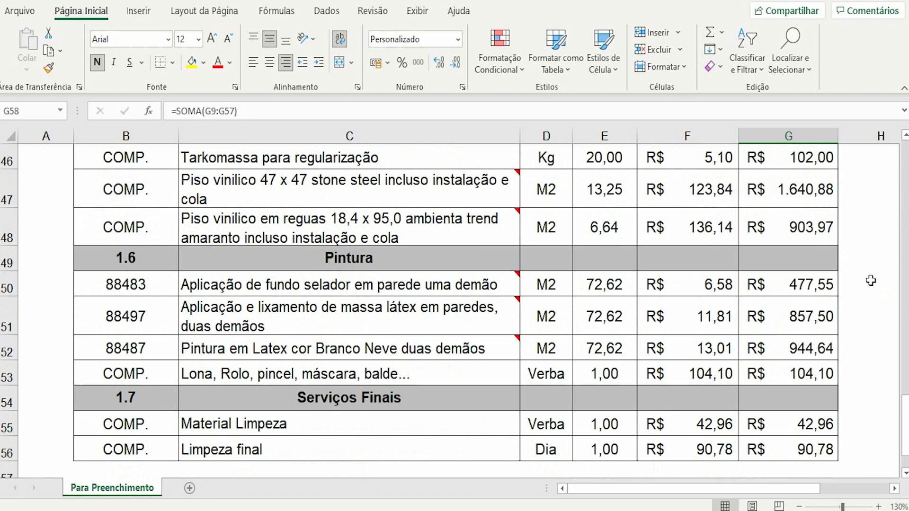
scroll(871, 281, "down", 2)
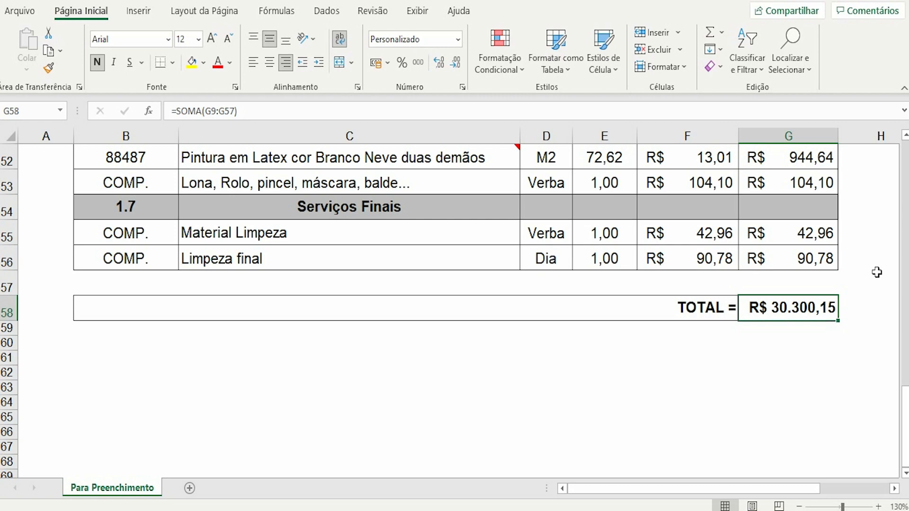
scroll(776, 337, "up", 8)
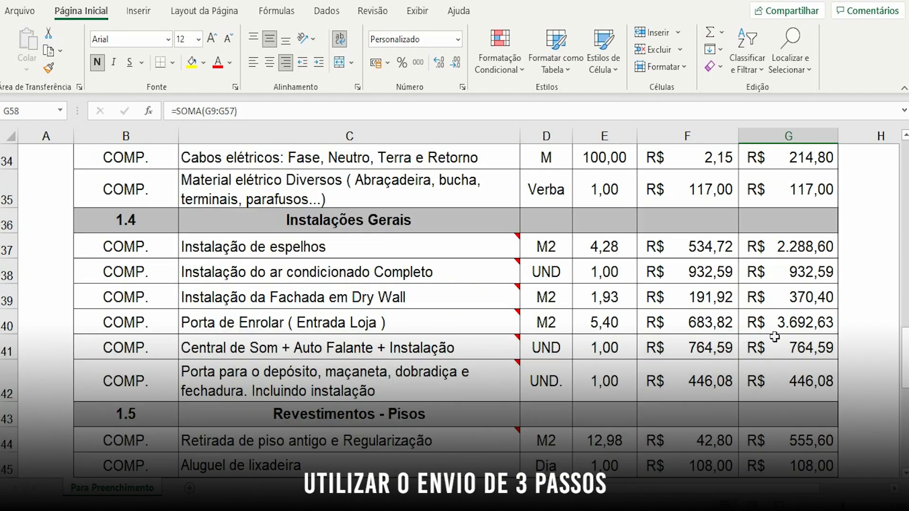
scroll(772, 334, "up", 1)
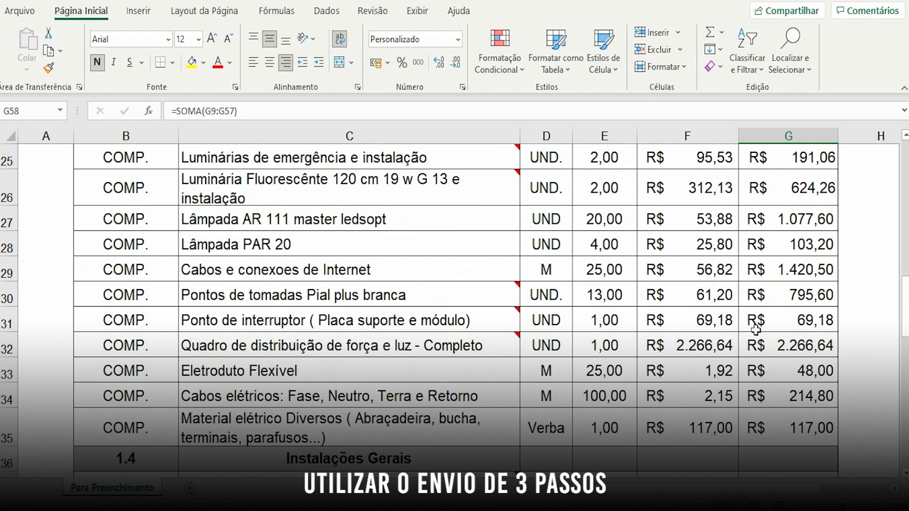
scroll(760, 326, "up", 4)
scroll(764, 326, "up", 4)
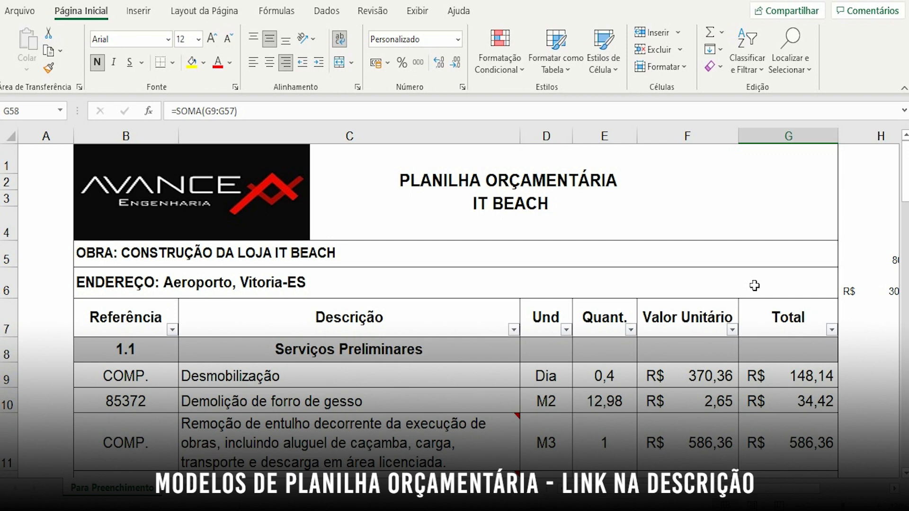
Switch to the PLANILHA_ORCAMENTARIA workbook and look over the blank Casa 1 Pavimento template's sections down to Instalações Hidráulicas
left_click(604, 491)
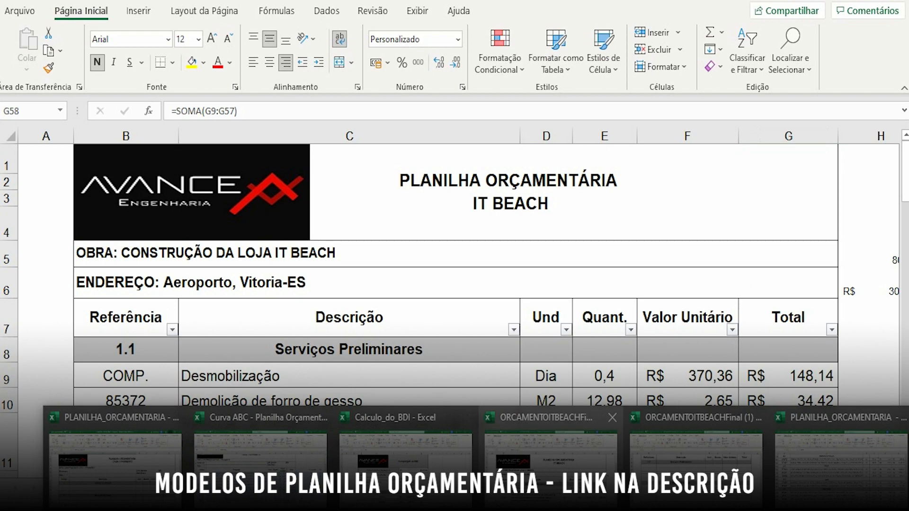
left_click(112, 471)
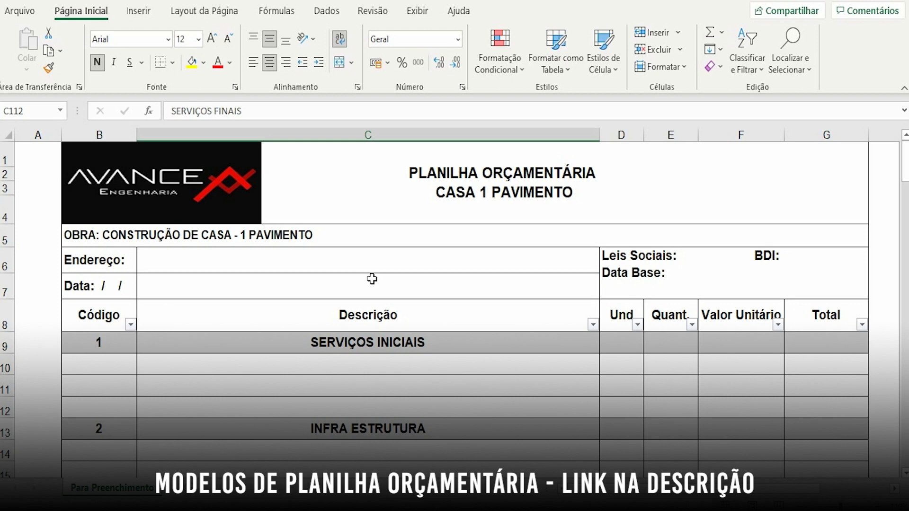
scroll(396, 279, "down", 10)
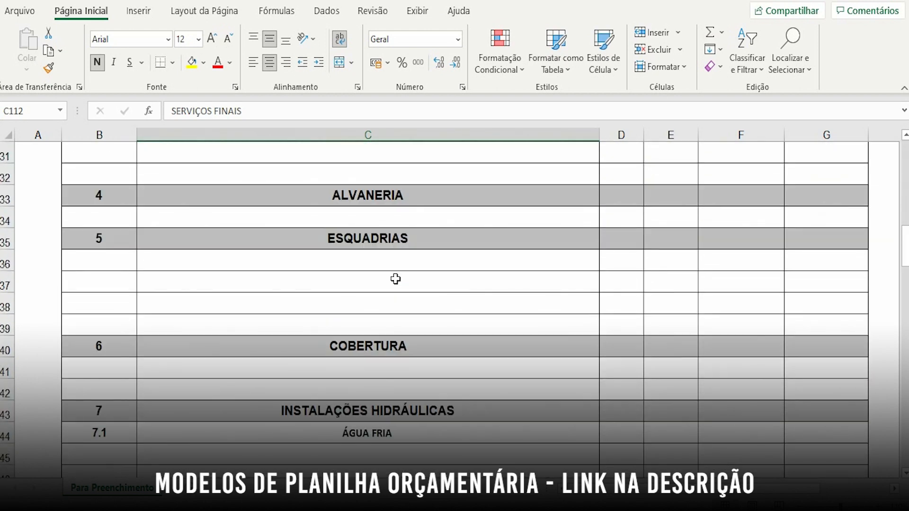
scroll(396, 278, "up", 10)
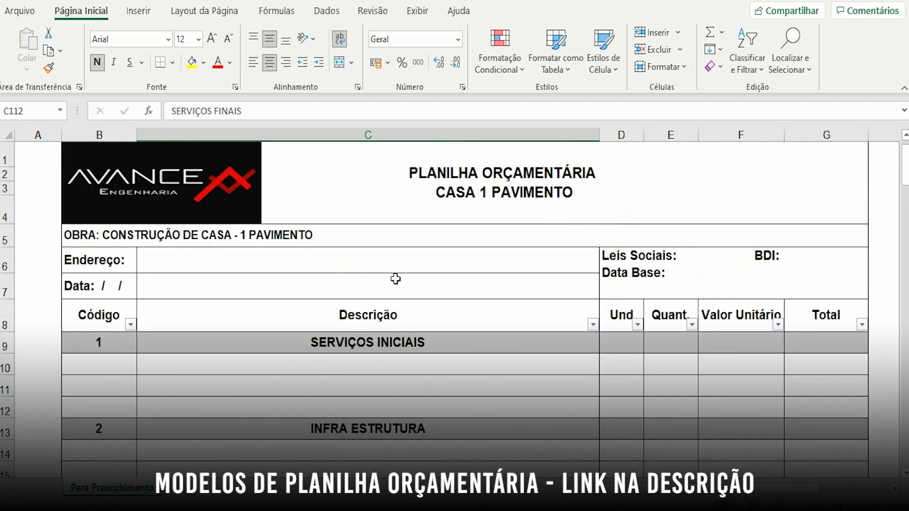